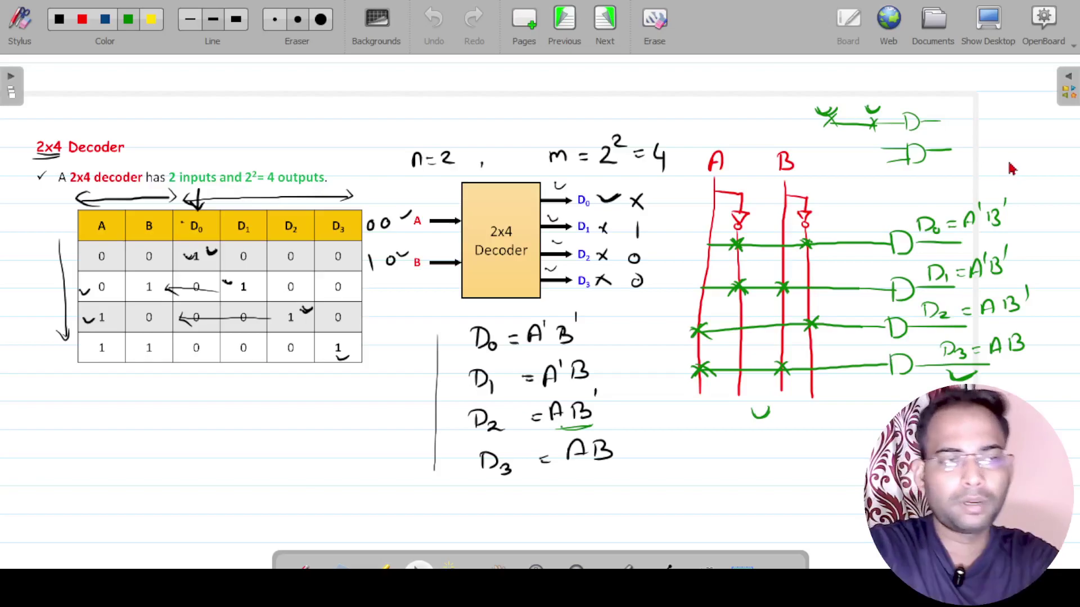
Step: Advance OpenBoard to the 2x4 decoder gate diagram, then switch to the blank Multisim Design1
click(607, 26)
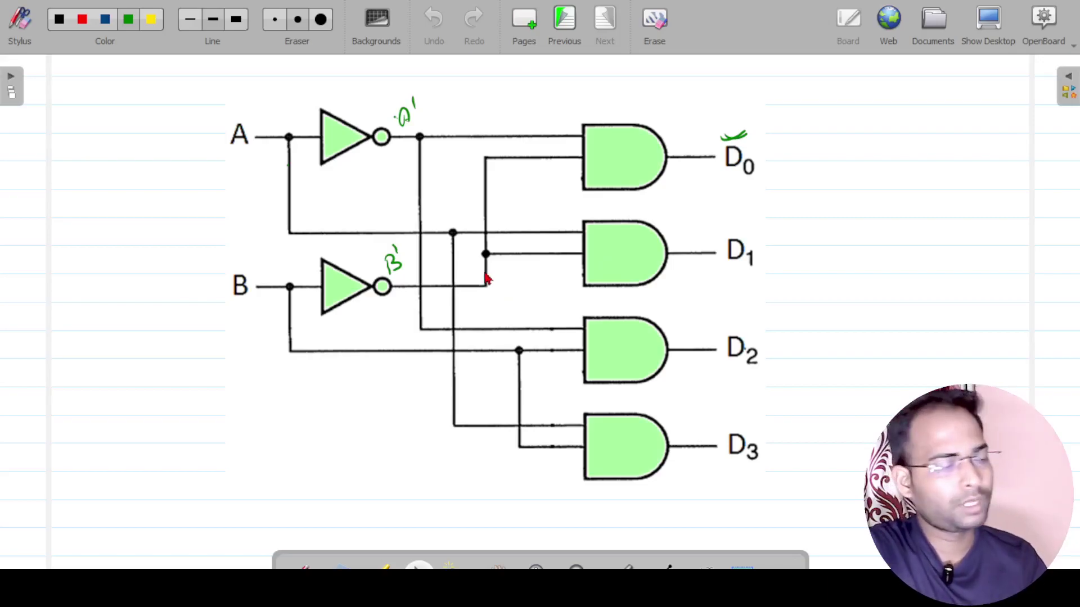
key(alt+Tab)
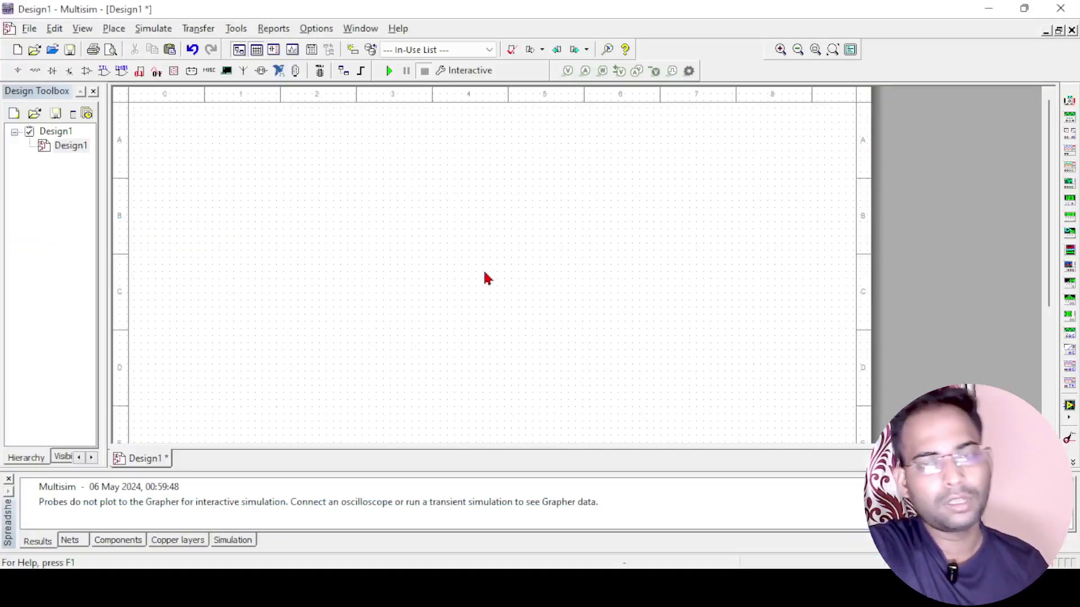
Step: Search all component groups for 'AND' and pick the 2-input AND2 gate for placement
click(20, 70)
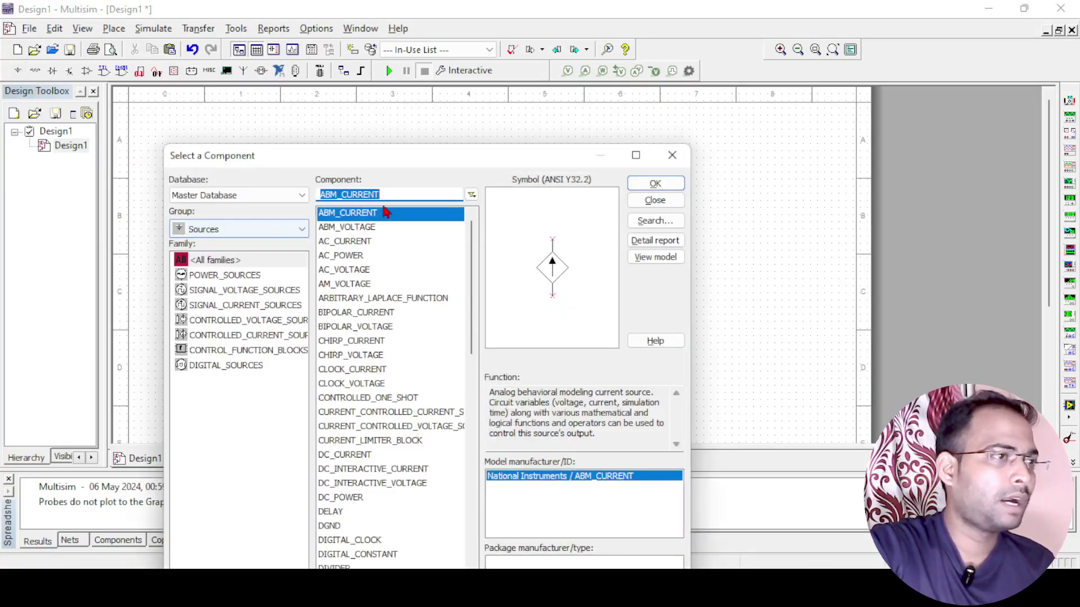
click(233, 236)
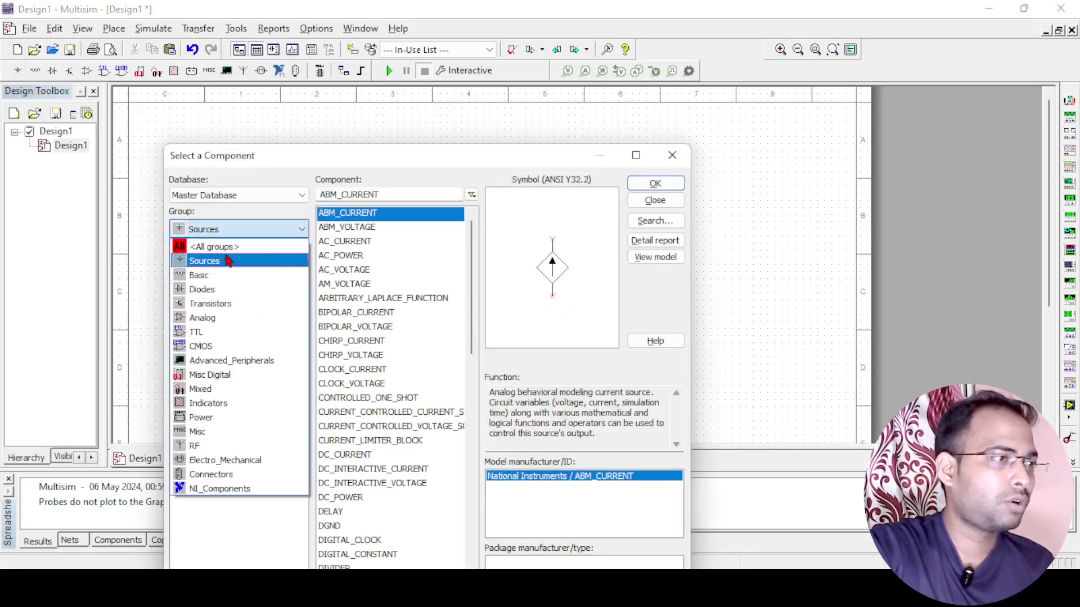
click(213, 247)
click(394, 195)
text(prob)
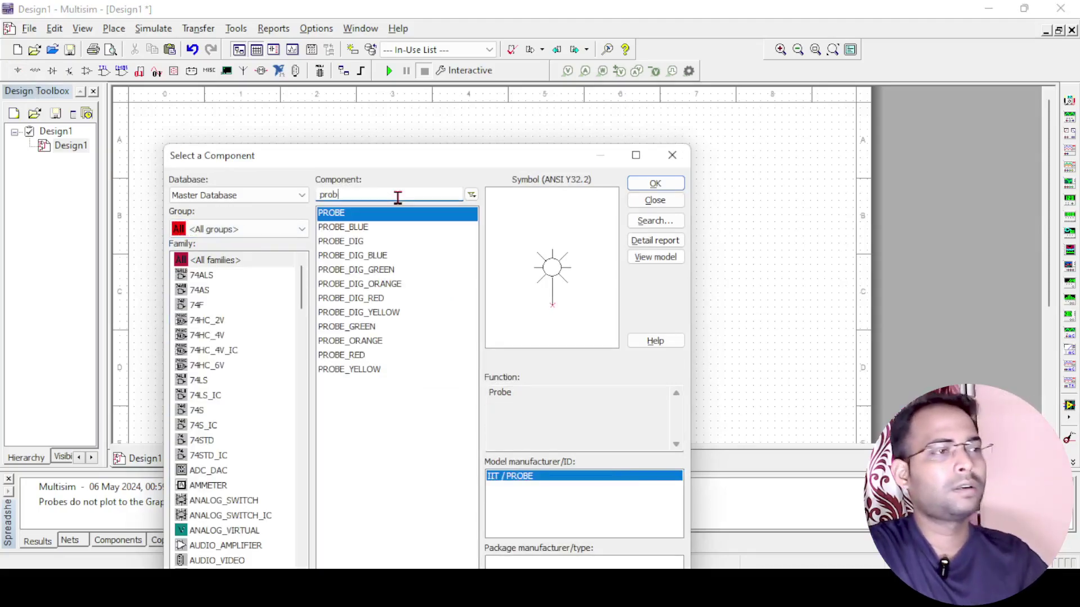
key(BackSpace)
key(BackSpace)
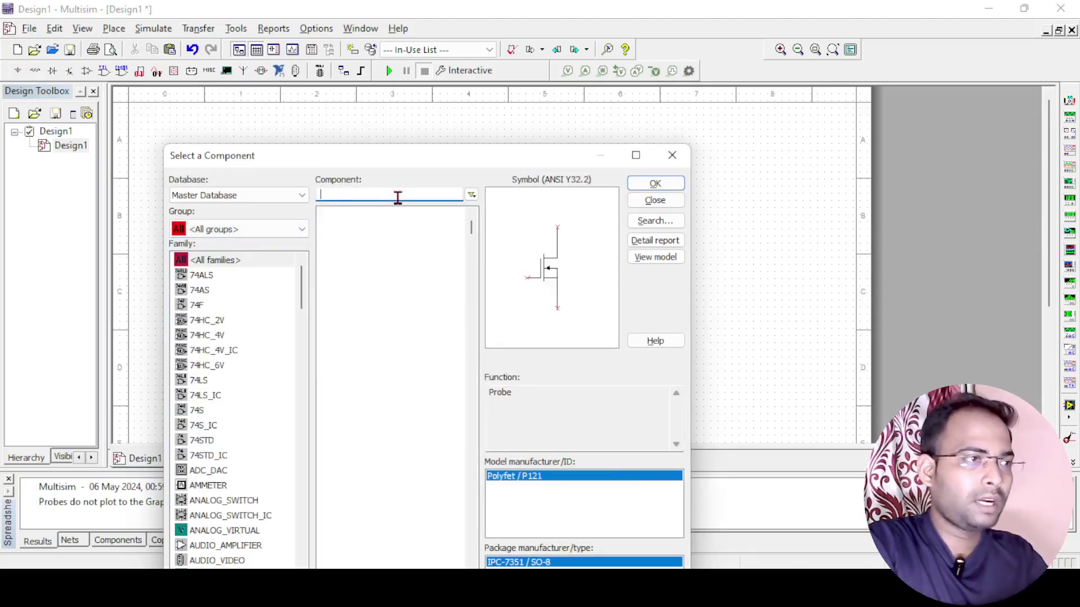
text(AND)
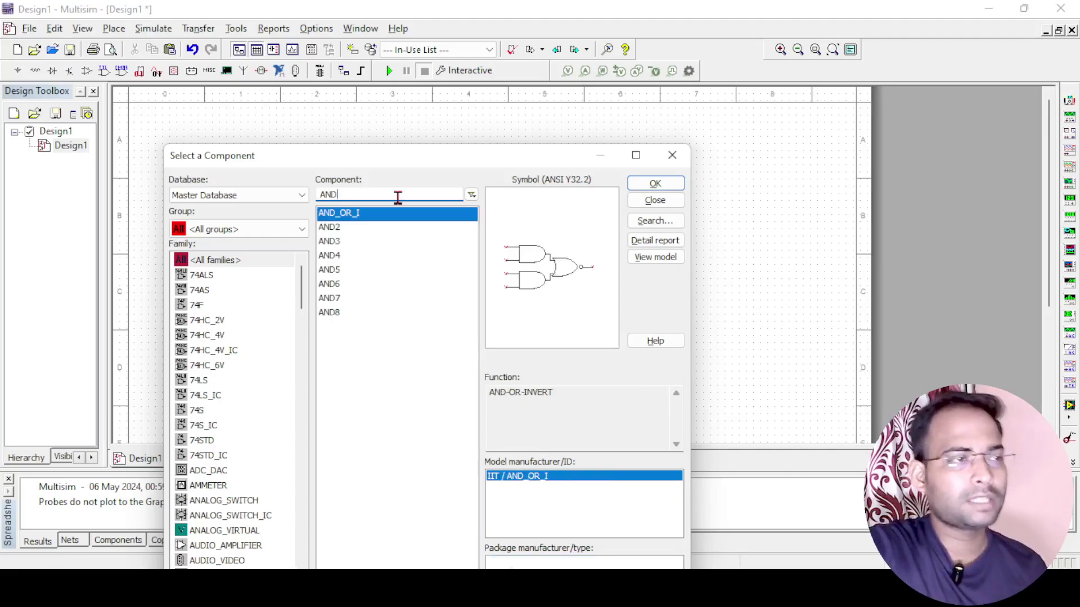
click(393, 227)
click(656, 184)
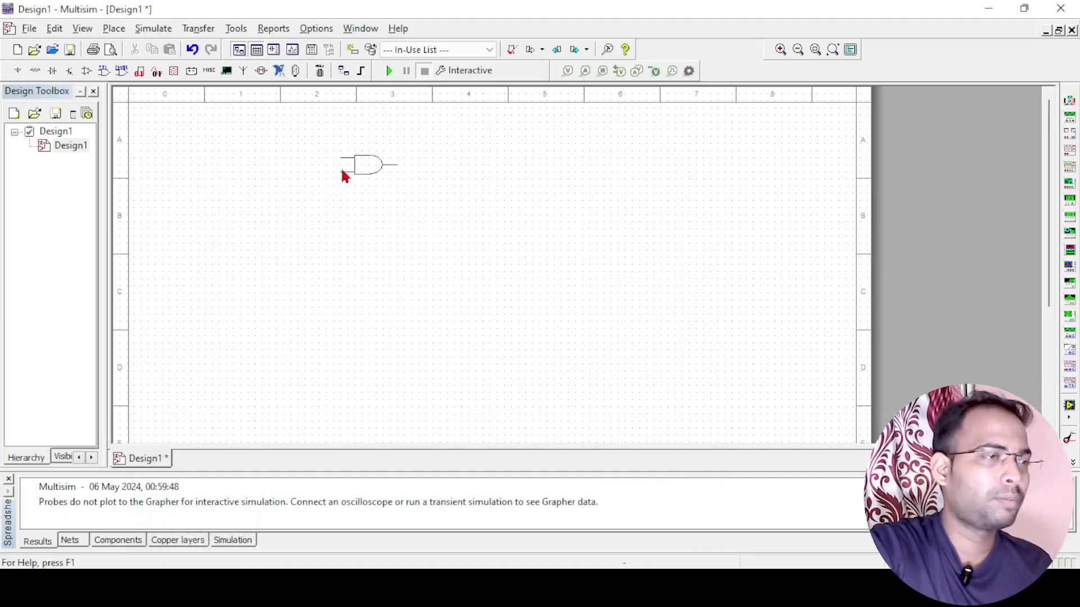
Step: Drop the AND2 gate, then find a NOT gate and place it to its left
click(342, 171)
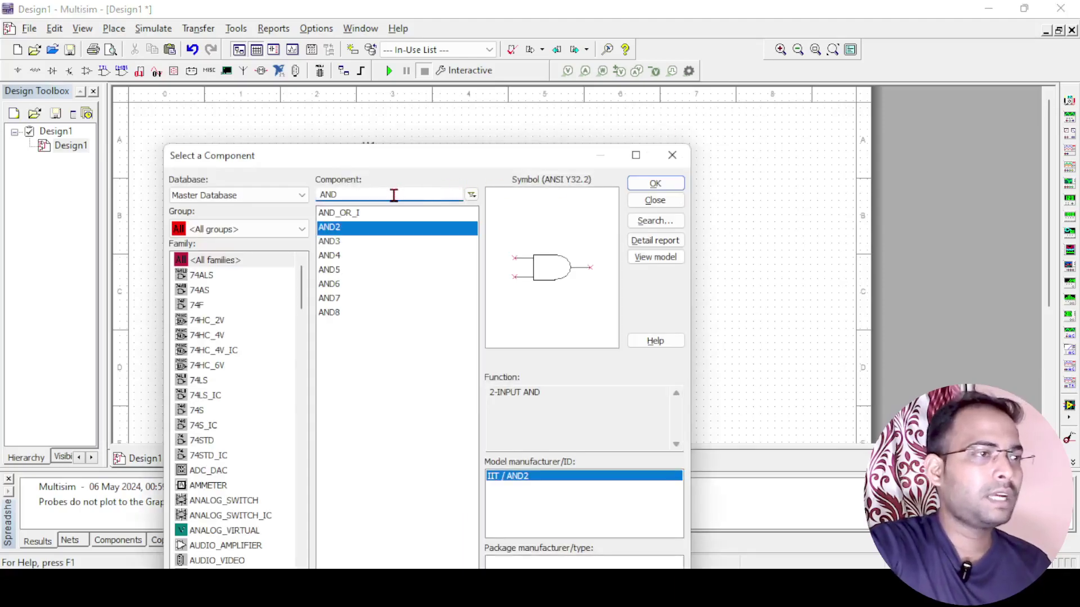
key(BackSpace)
key(BackSpace)
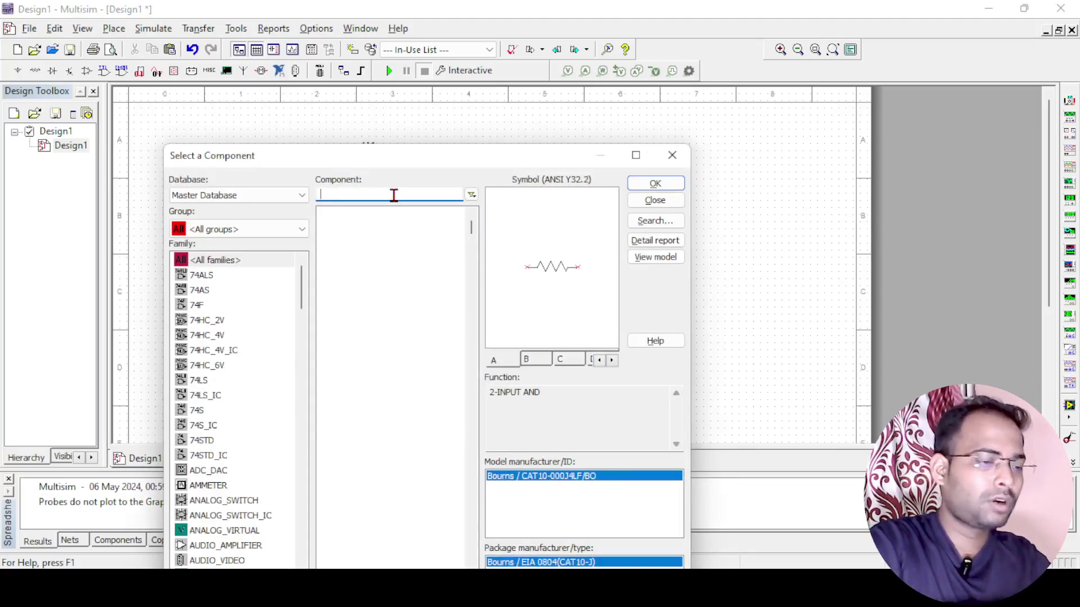
text(NOT)
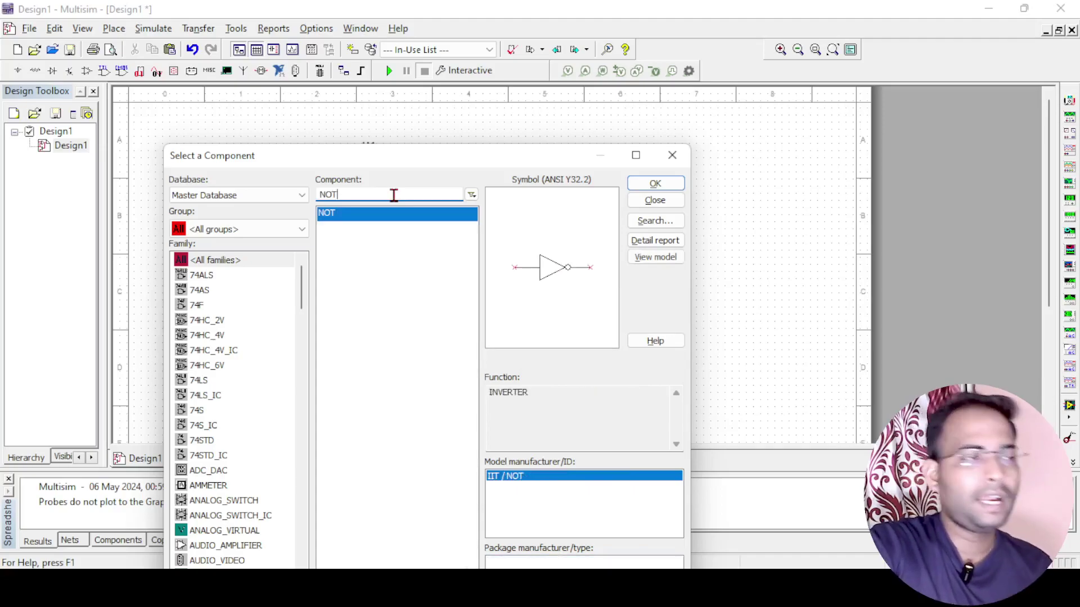
click(654, 181)
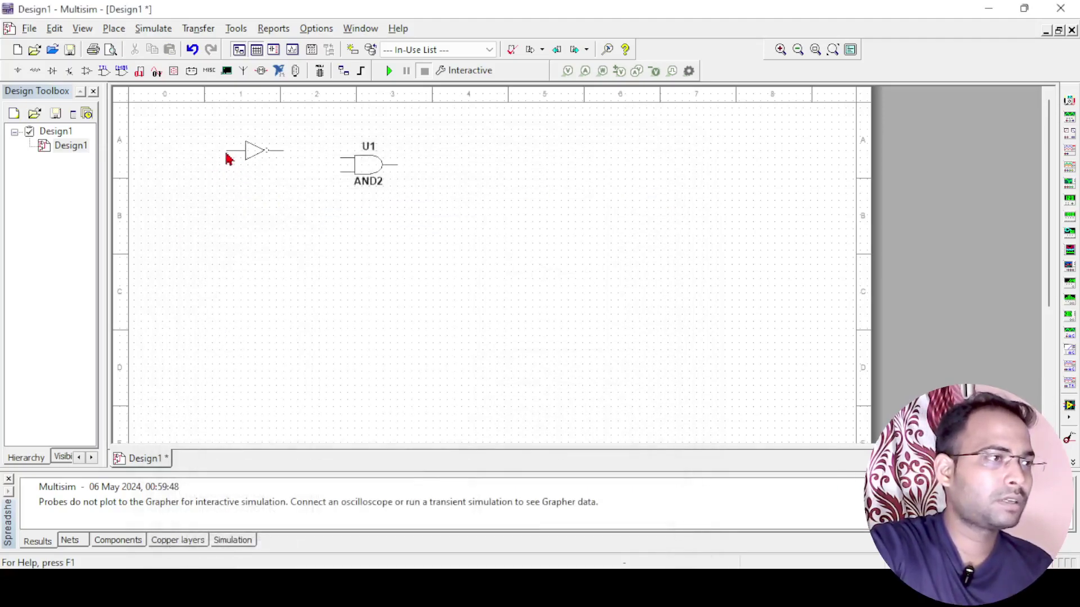
click(226, 159)
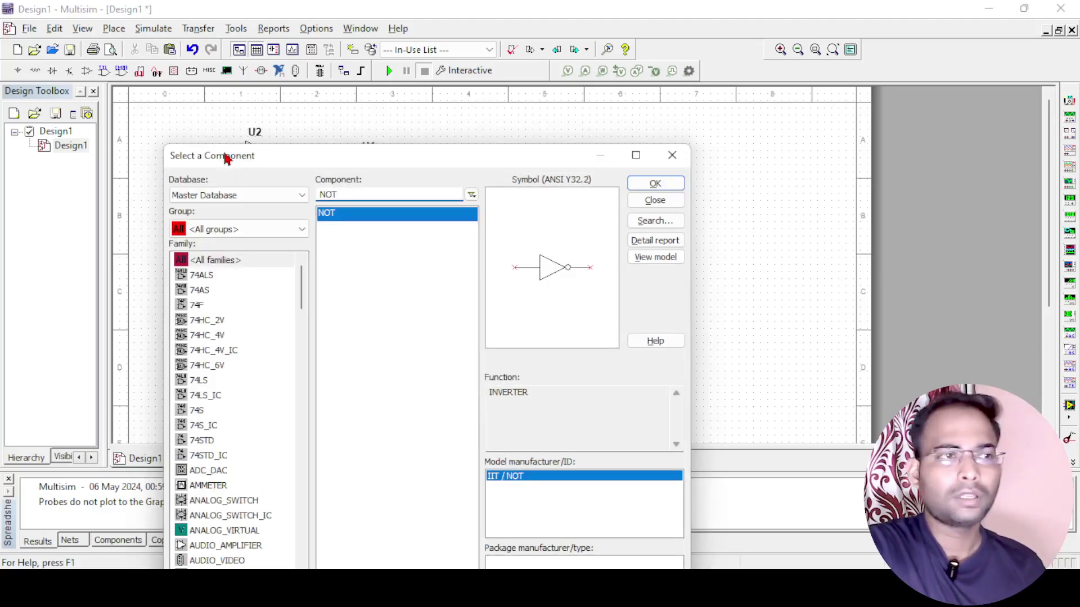
Step: Search 'PROBE' and choose PROBE_RED as the next part to place
key(BackSpace)
key(BackSpace)
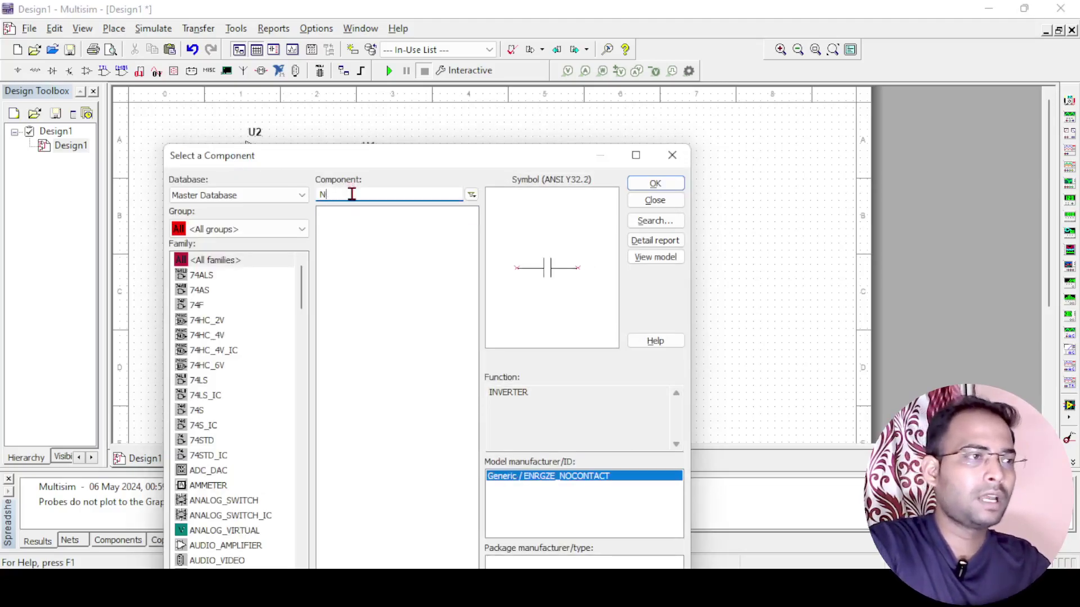
text(PROB)
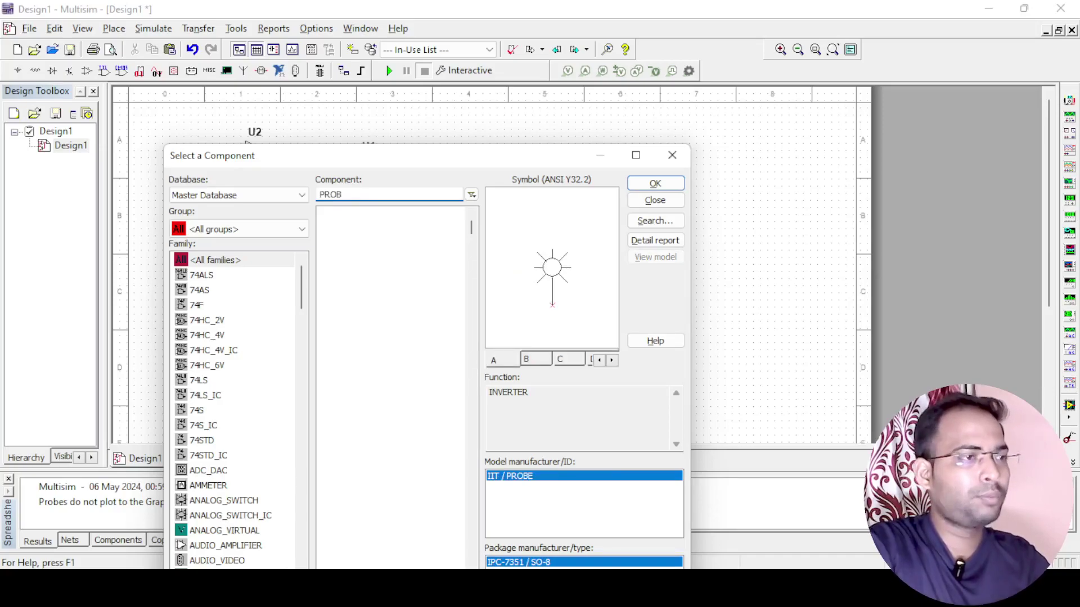
text(E)
click(374, 355)
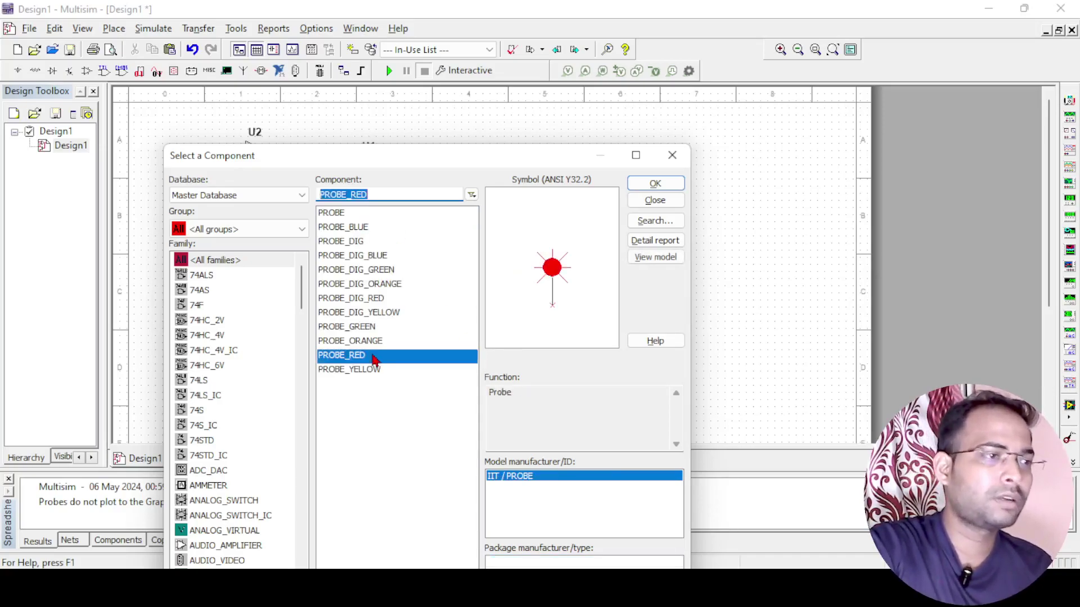
click(651, 183)
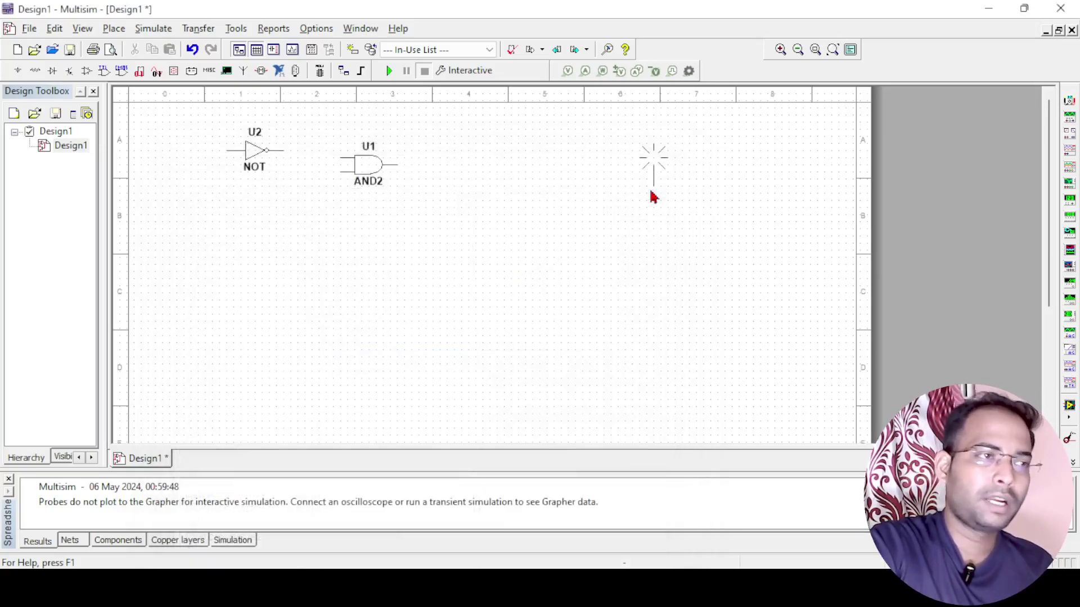
Step: Place red probe X1, then paste AND2 copies U3, U4, U5 stacked below U1, checking the reference diagram
click(487, 155)
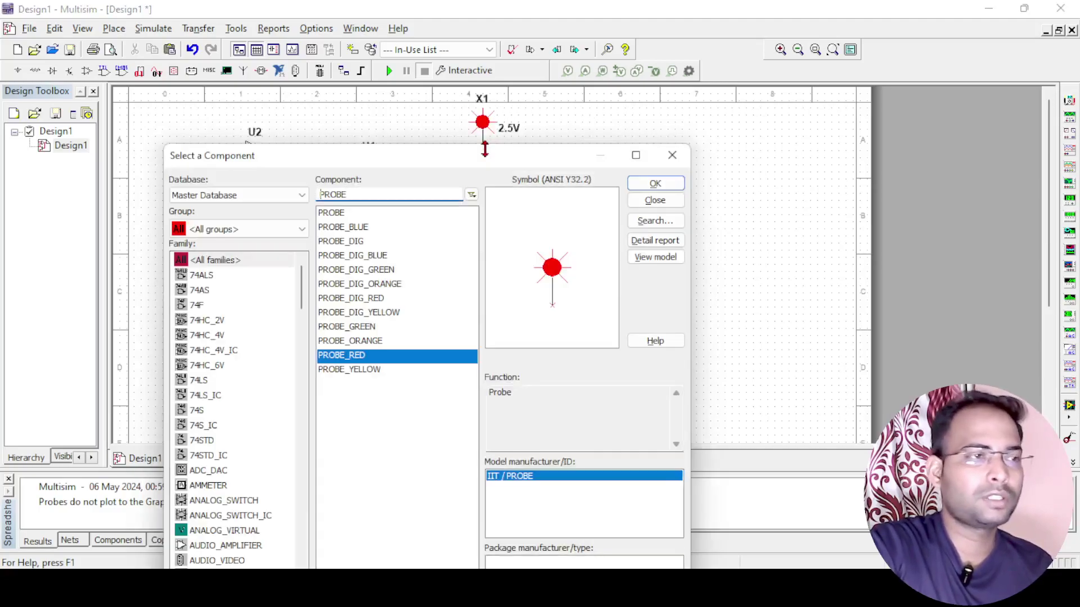
key(Escape)
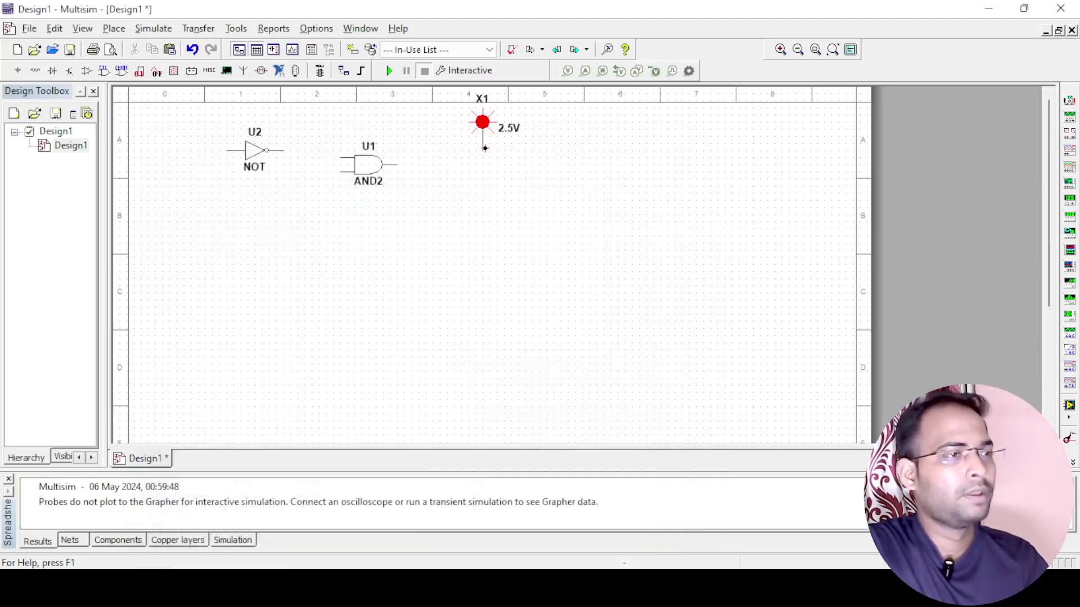
click(395, 182)
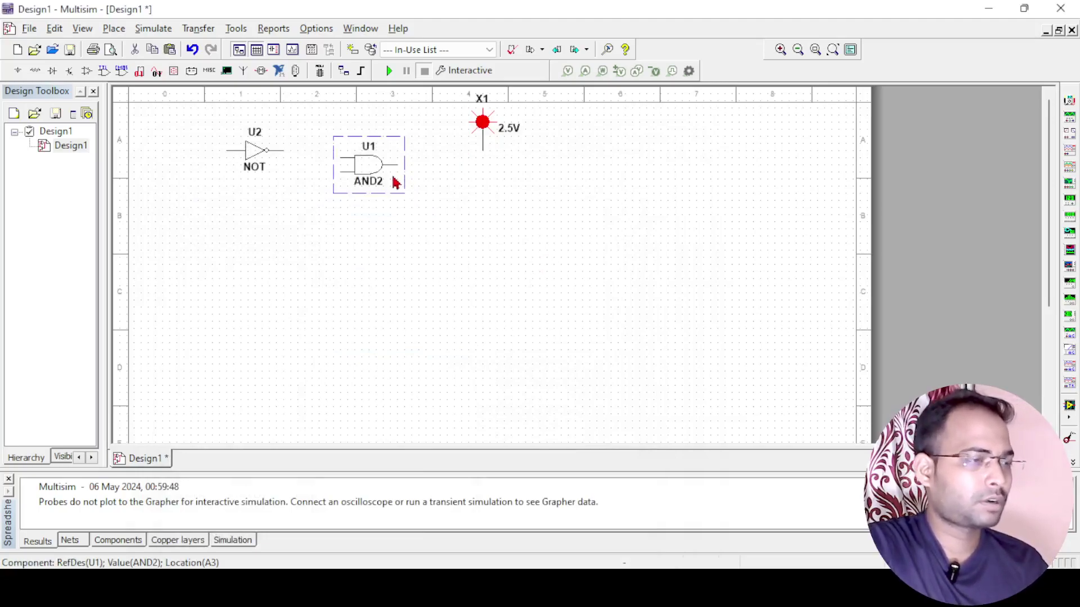
key(ctrl+v)
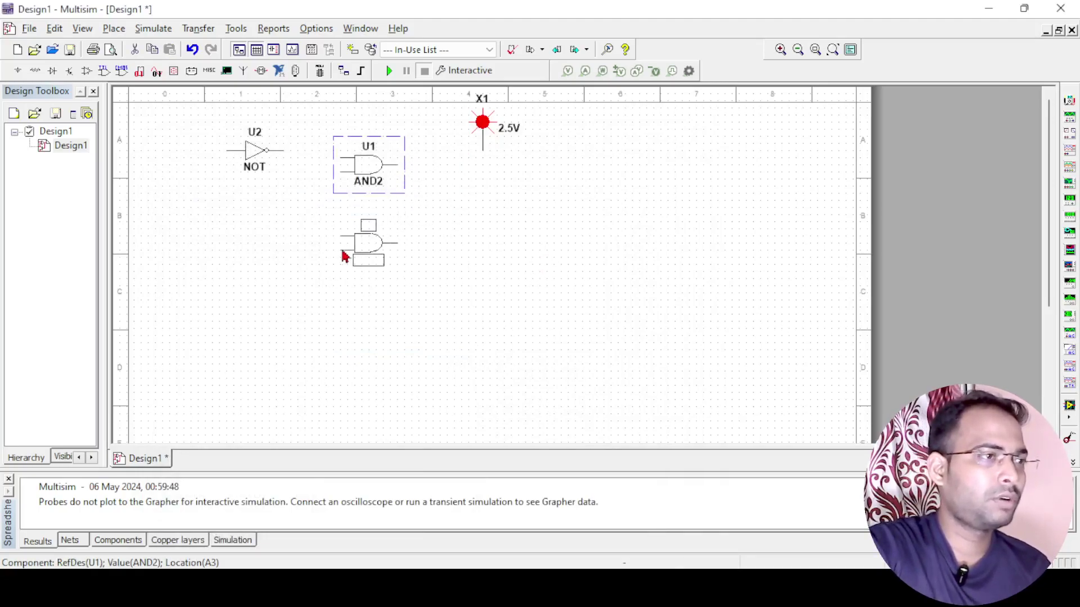
click(345, 253)
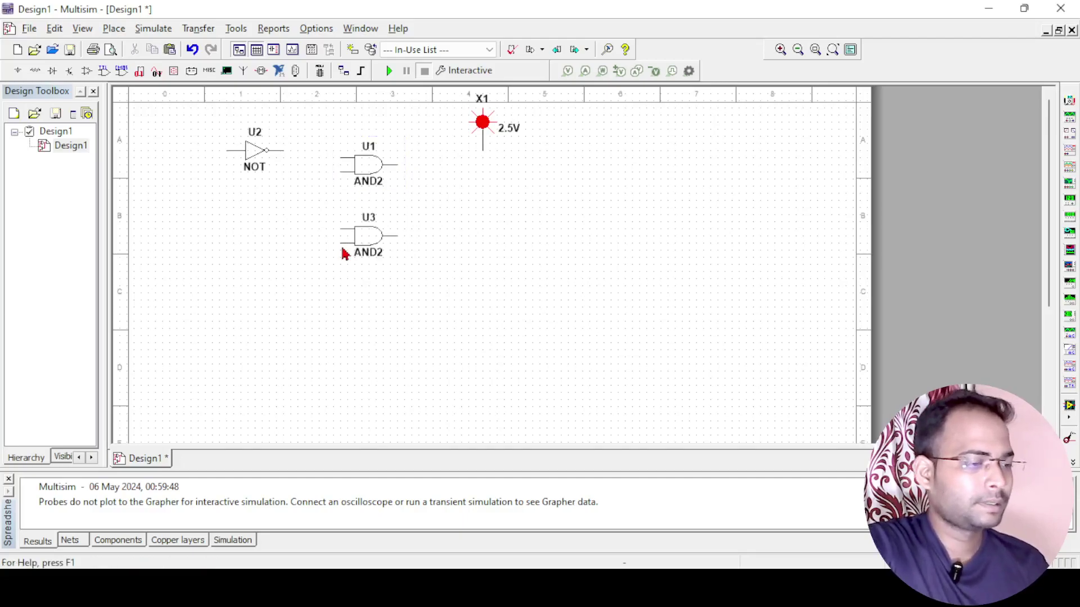
key(ctrl+v)
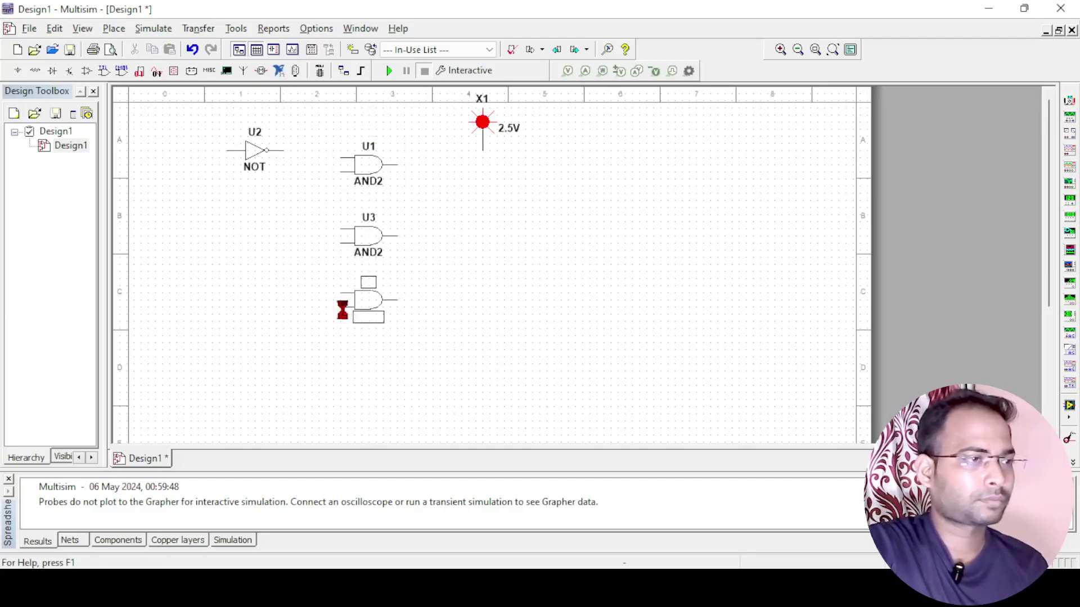
click(342, 309)
key(ctrl+v)
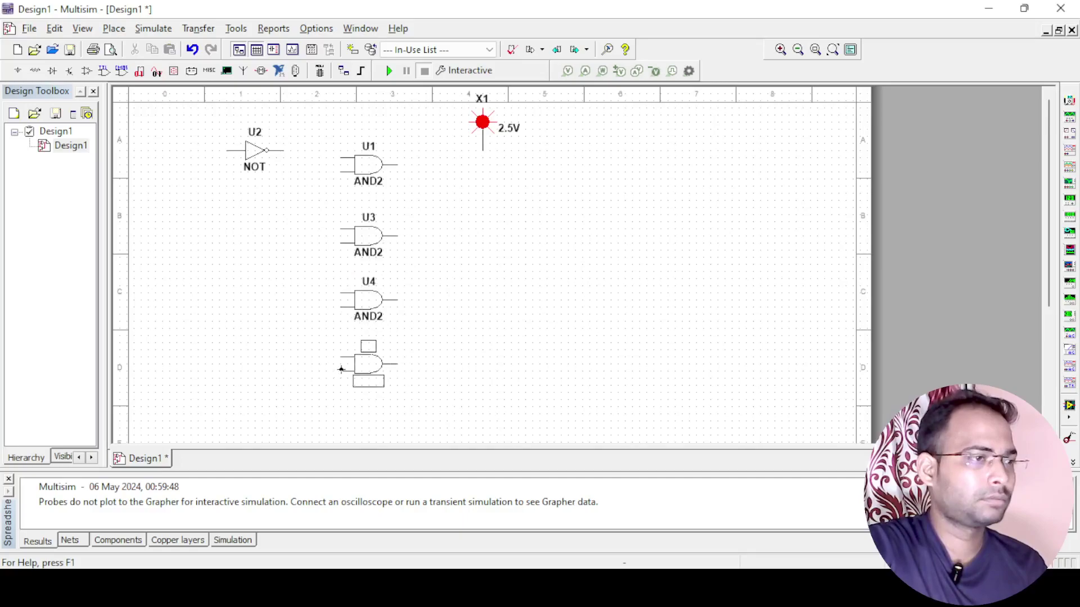
click(340, 369)
key(alt+Tab)
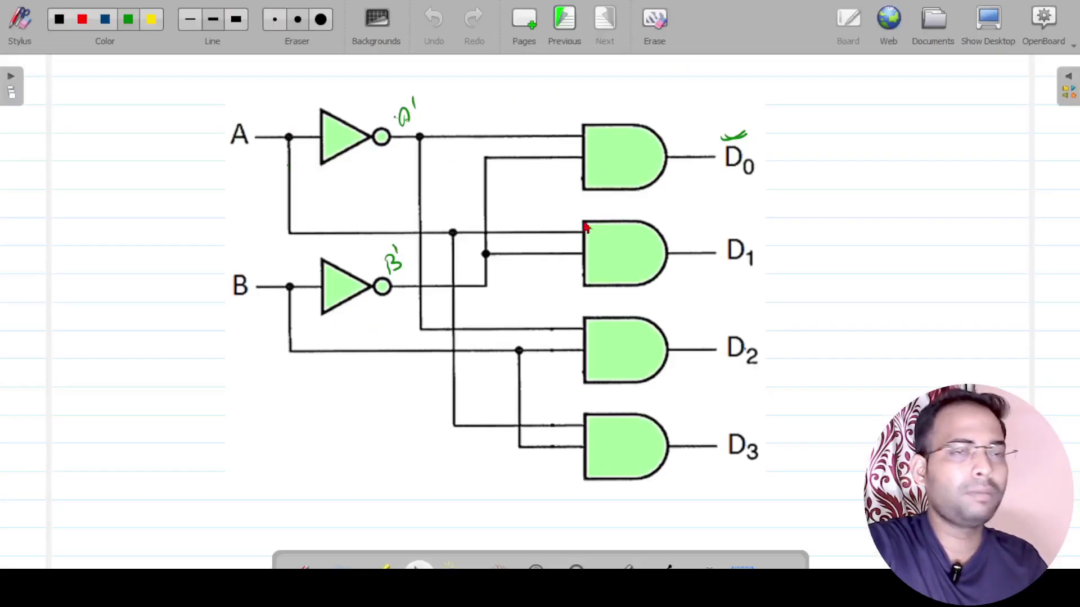
Step: Copy NOT gate U2 and paste it level with U4 as U6
key(alt+Tab)
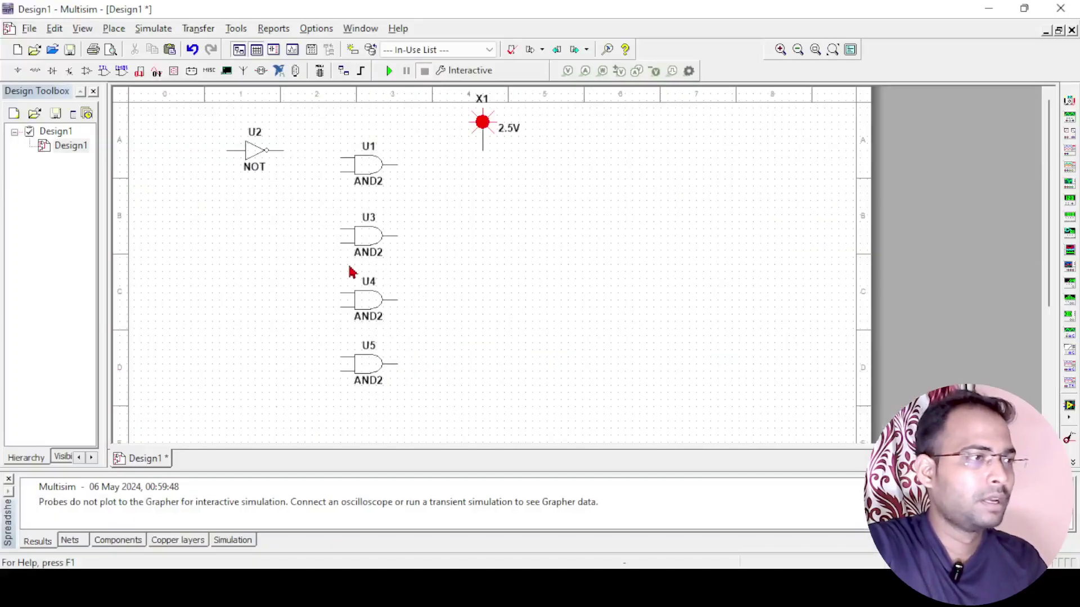
click(274, 165)
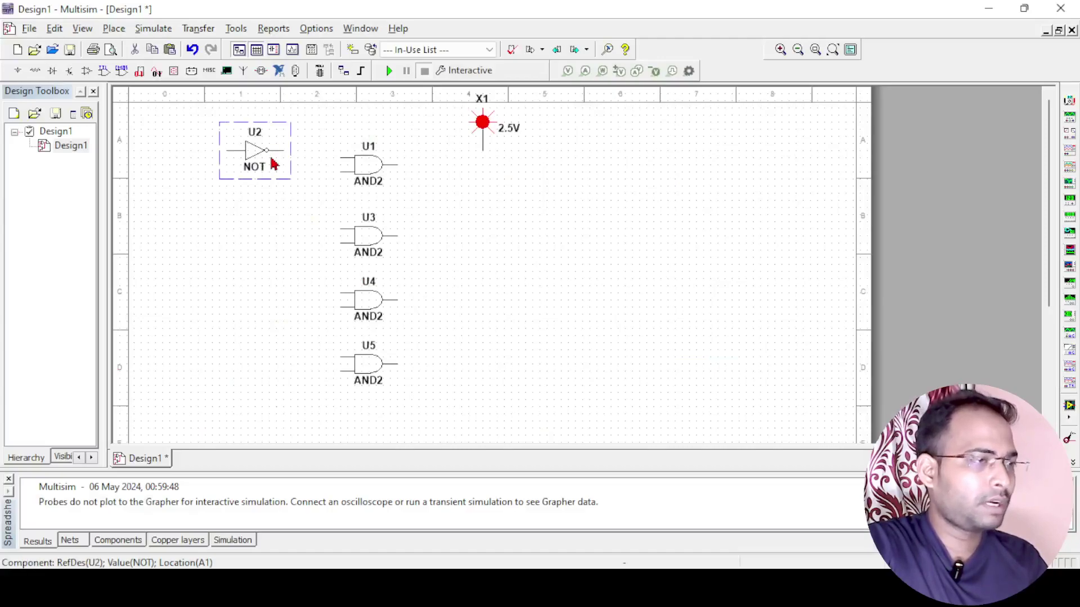
key(ctrl+c)
key(ctrl+v)
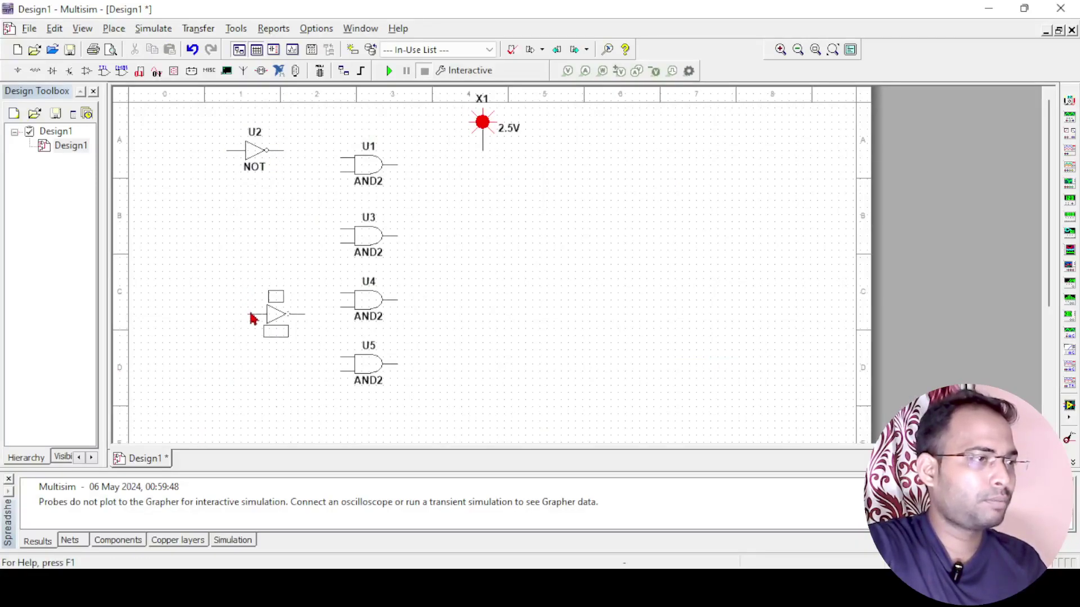
click(225, 300)
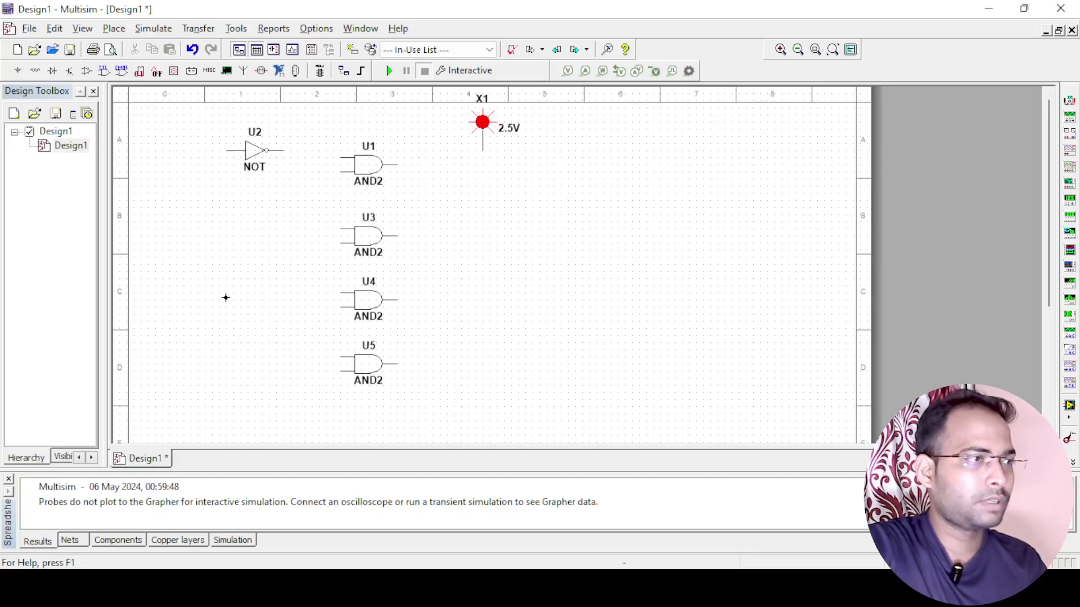
Step: Find INTERACTIVE_DIGITAL_CONSTANT in all groups and place it left of U2 as U7
click(17, 70)
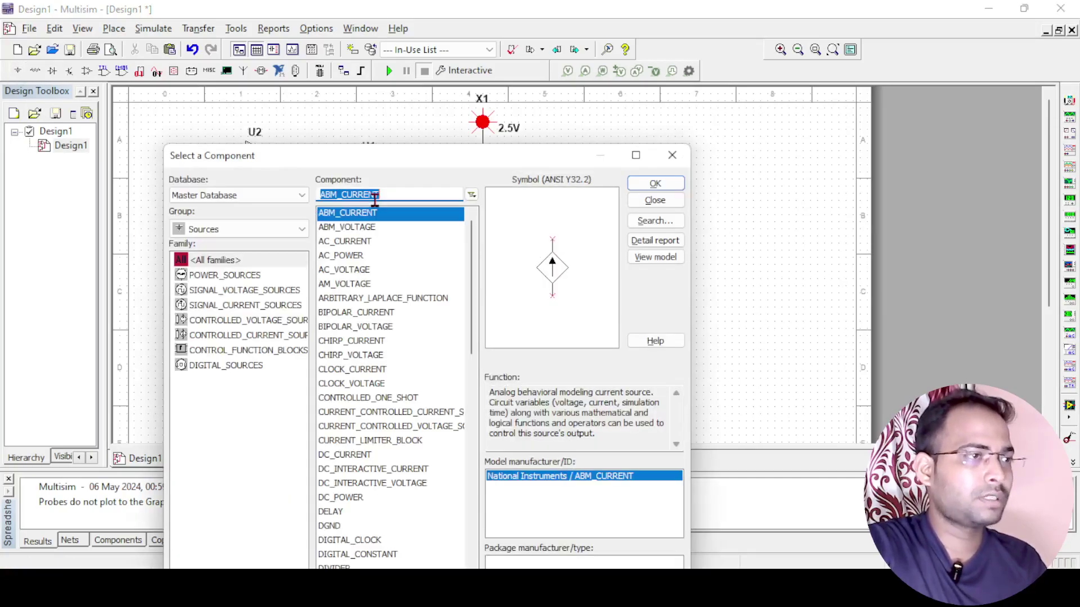
click(257, 231)
click(233, 251)
double_click(416, 195)
text(PROBE)
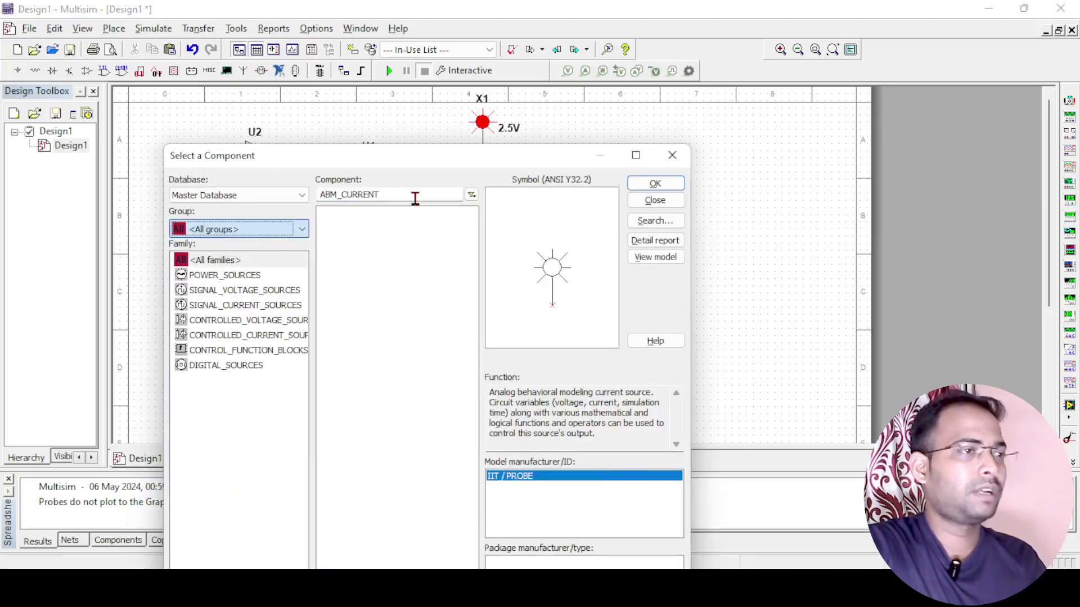
key(BackSpace)
key(BackSpace)
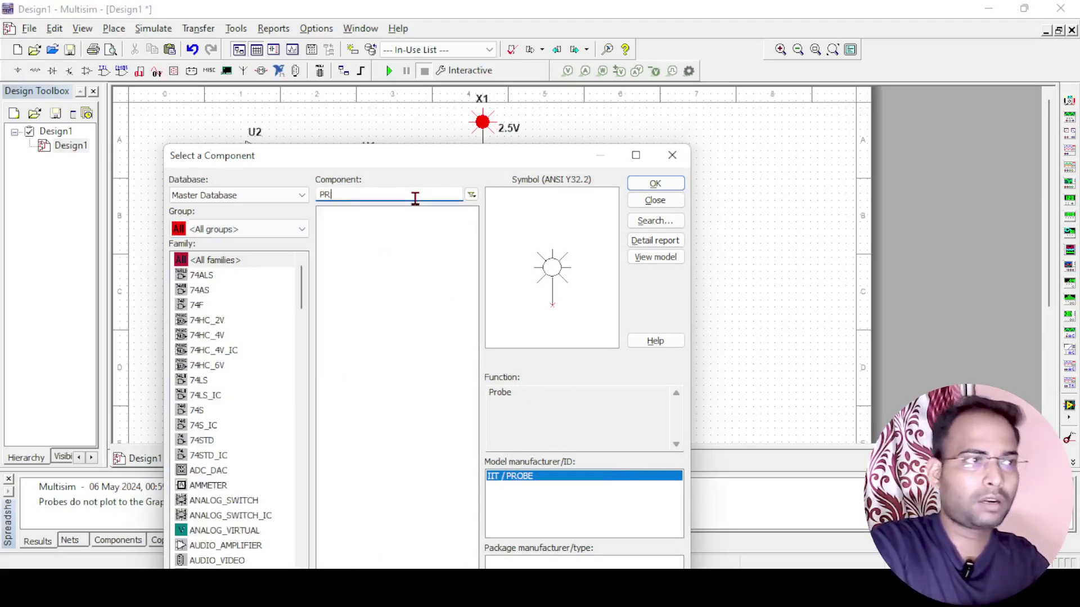
key(BackSpace)
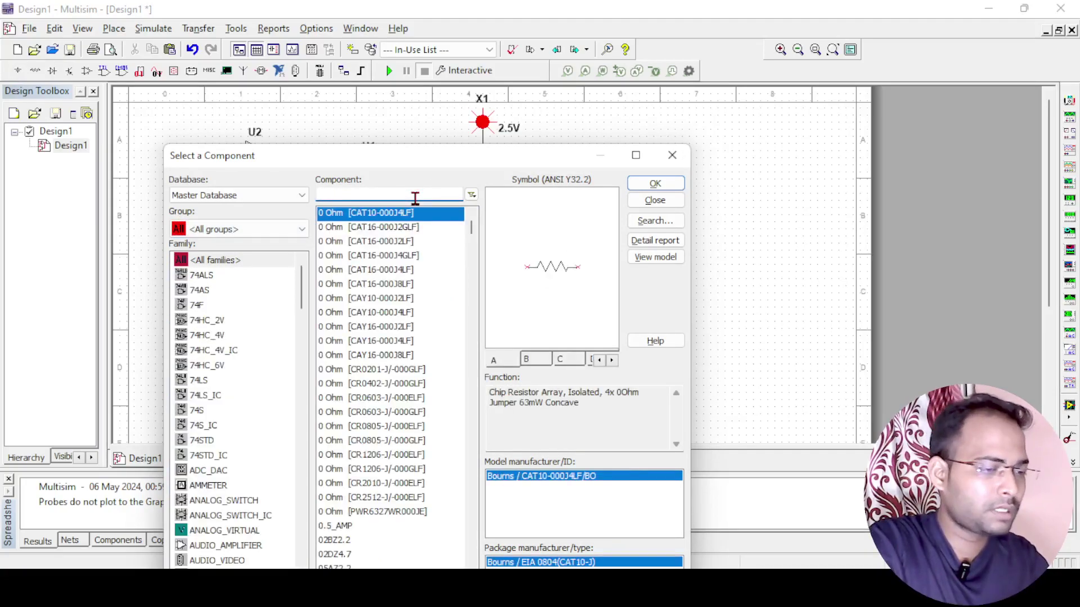
text(INTER)
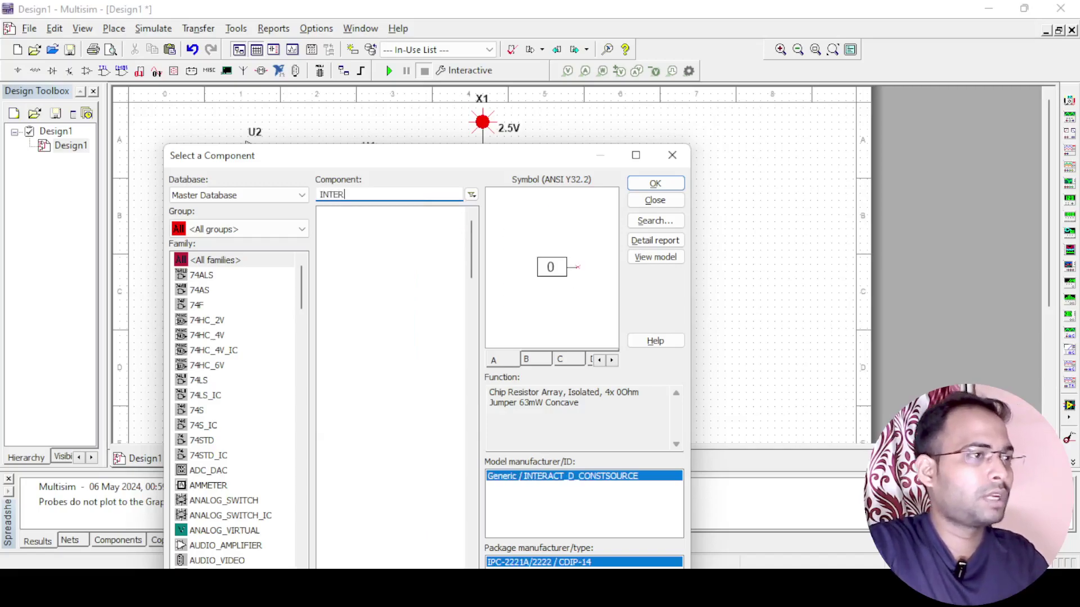
click(654, 188)
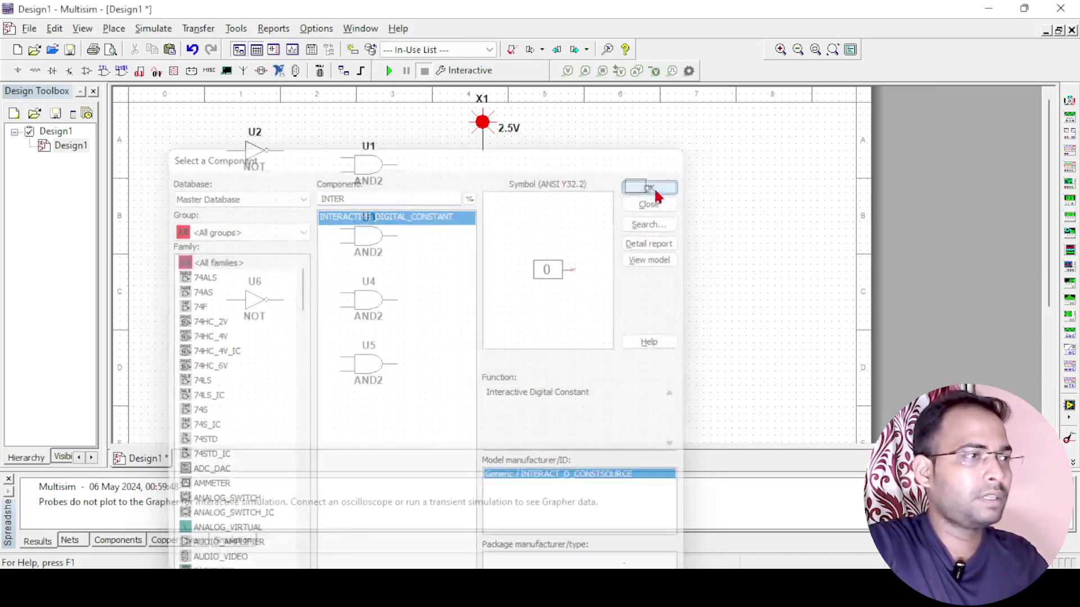
click(170, 156)
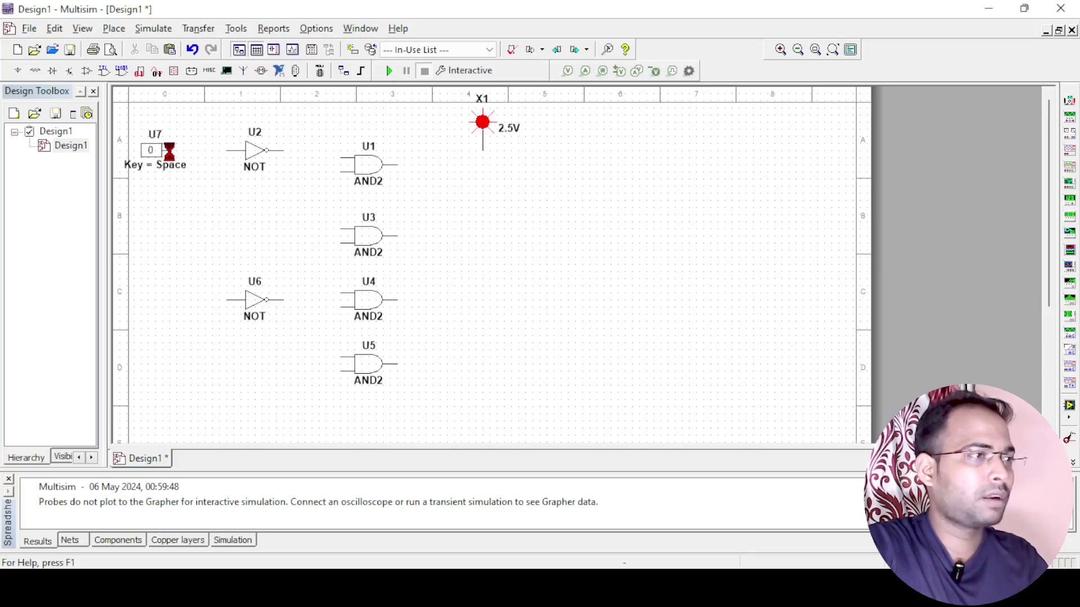
Step: Copy switch U7 and paste it beside U6 as U8
key(Escape)
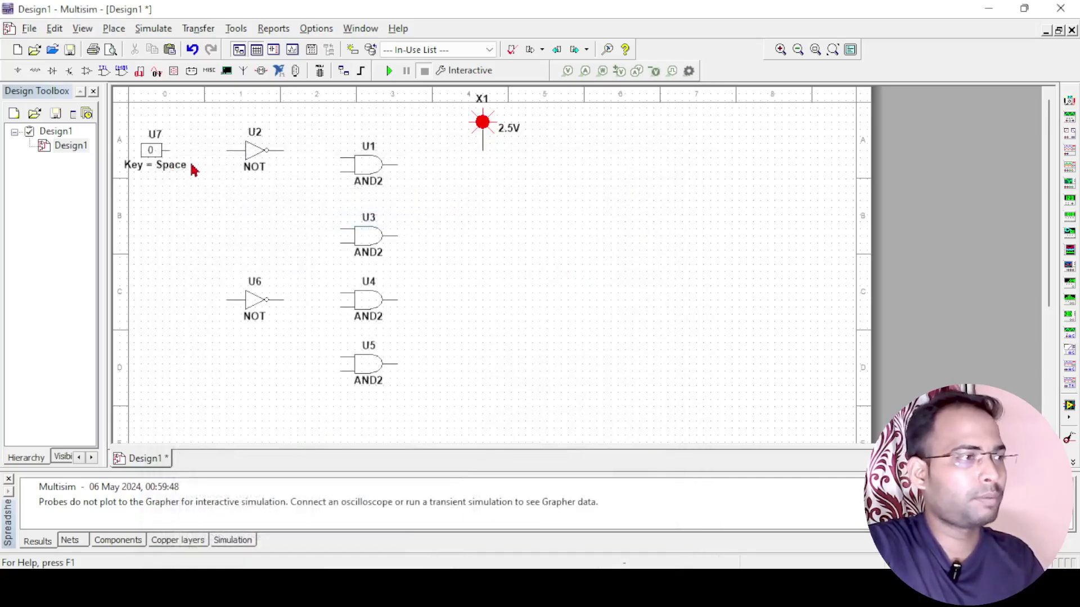
click(185, 161)
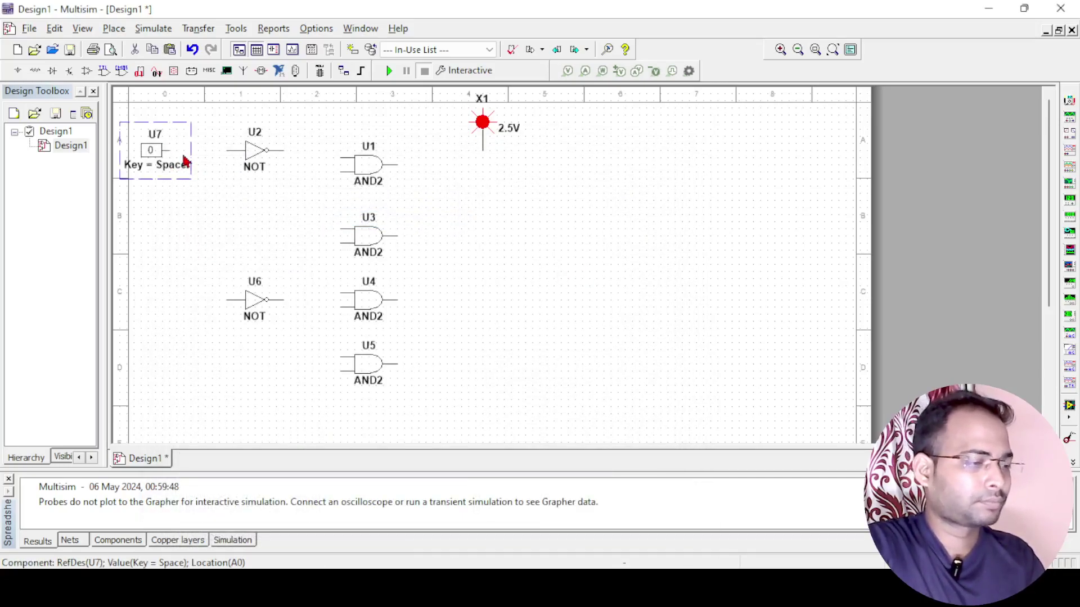
key(ctrl+c)
key(ctrl+v)
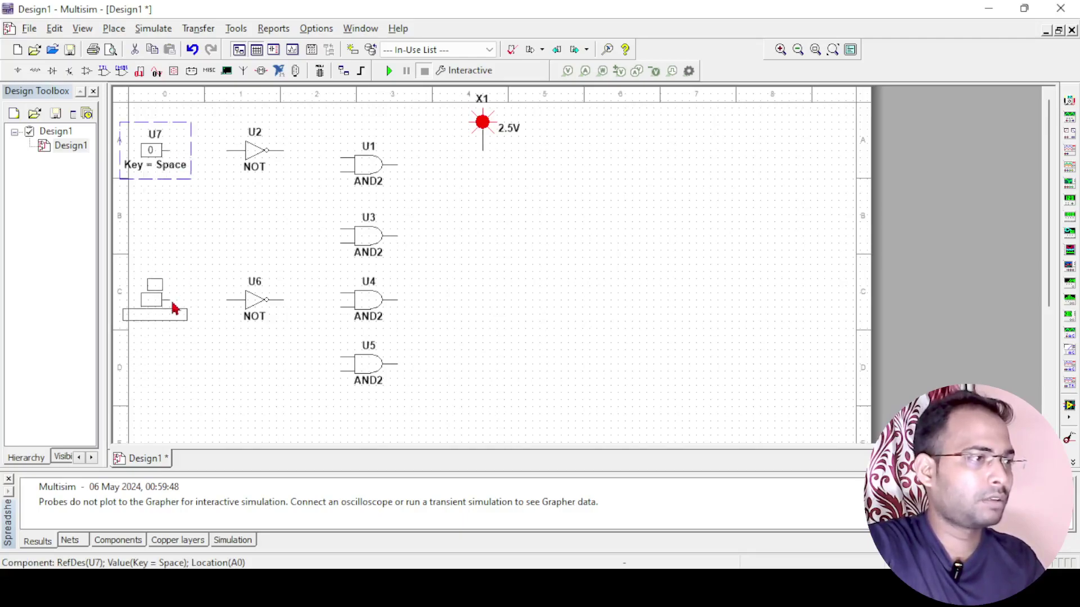
click(173, 306)
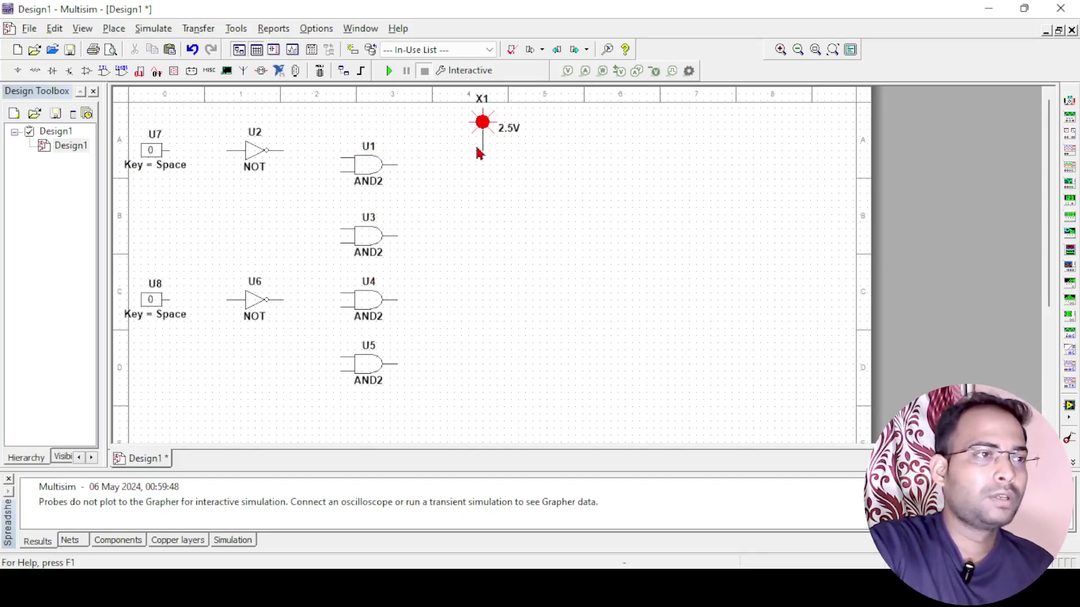
Step: Copy probe X1 three times, placing X2, X3 and X4 below it
click(497, 145)
key(ctrl+c)
key(ctrl+v)
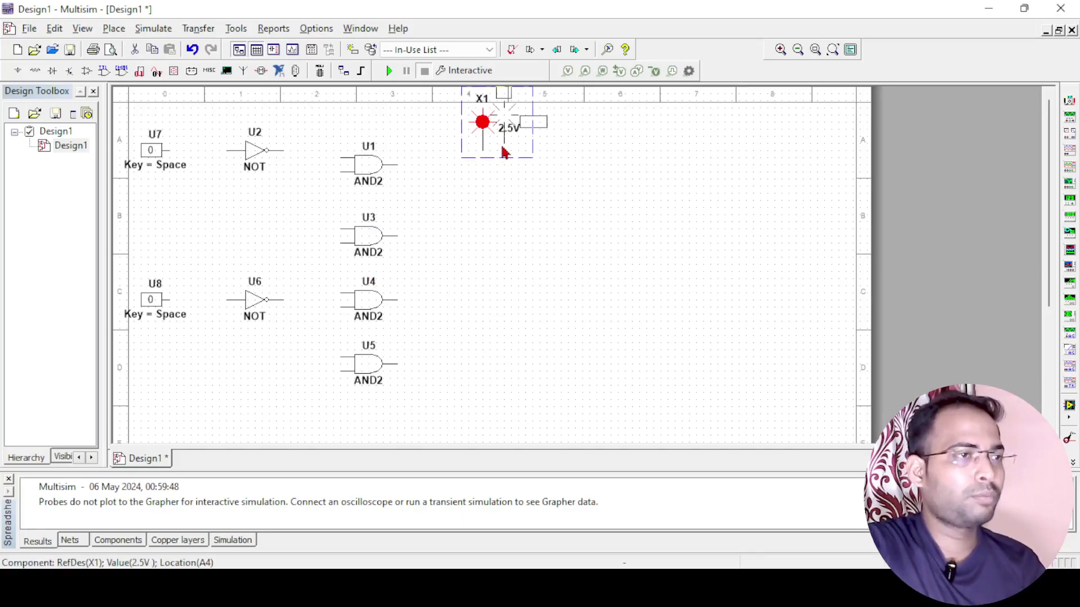
click(477, 236)
key(ctrl+v)
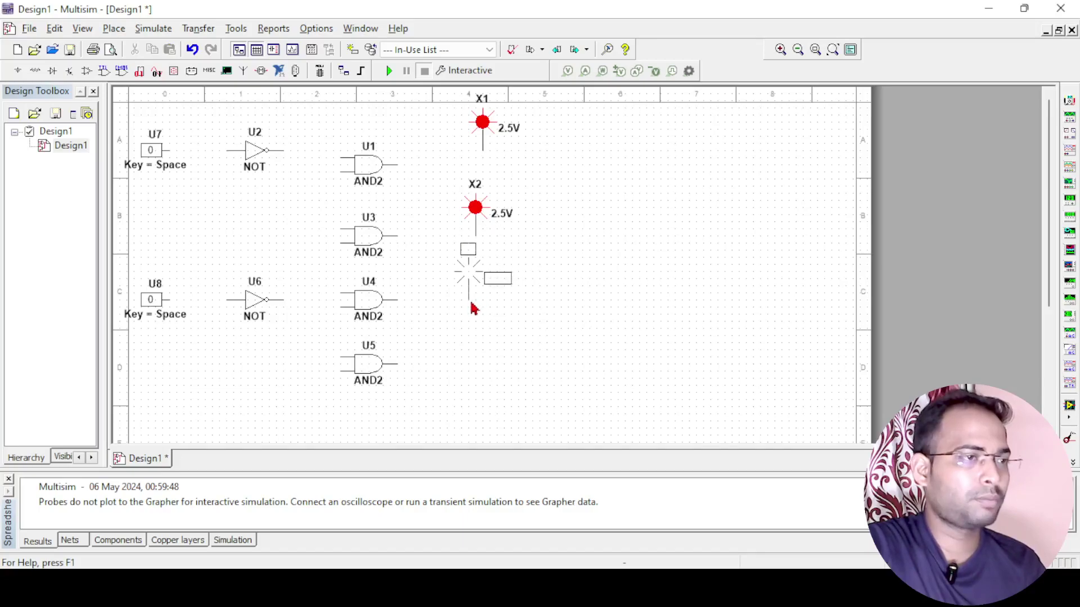
click(472, 308)
key(ctrl+v)
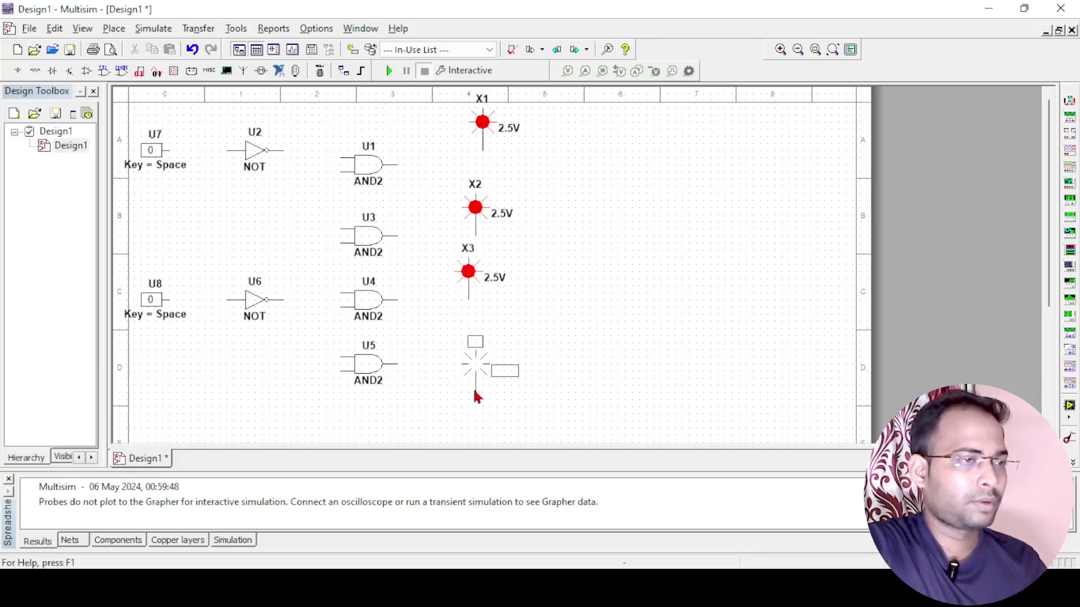
click(471, 370)
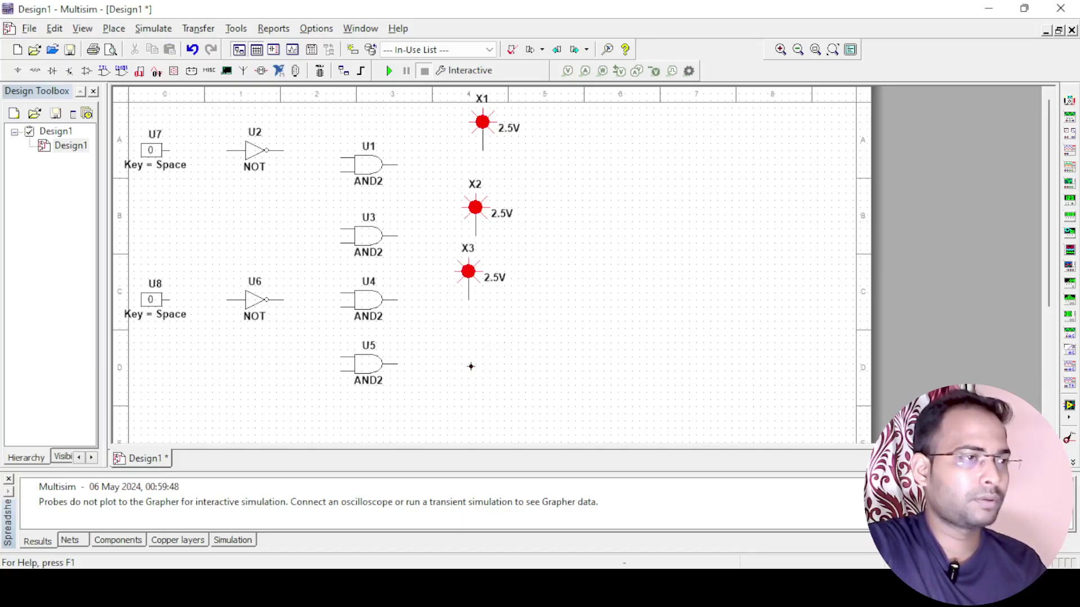
Step: Wire probes X1–X4 to the outputs of U1, U3, U4 and U5
click(483, 151)
click(400, 166)
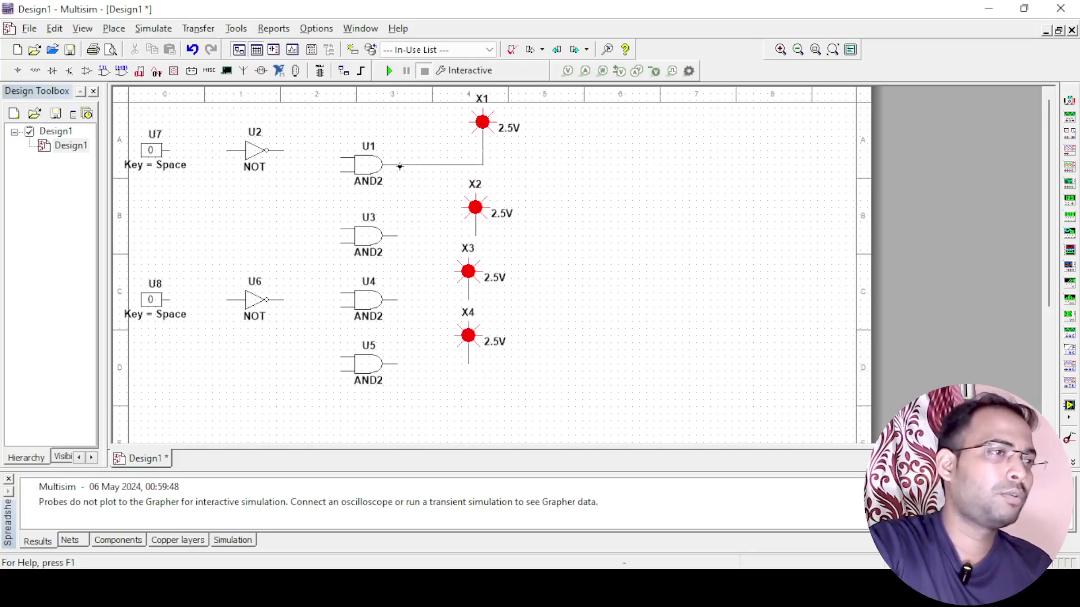
click(475, 235)
click(397, 236)
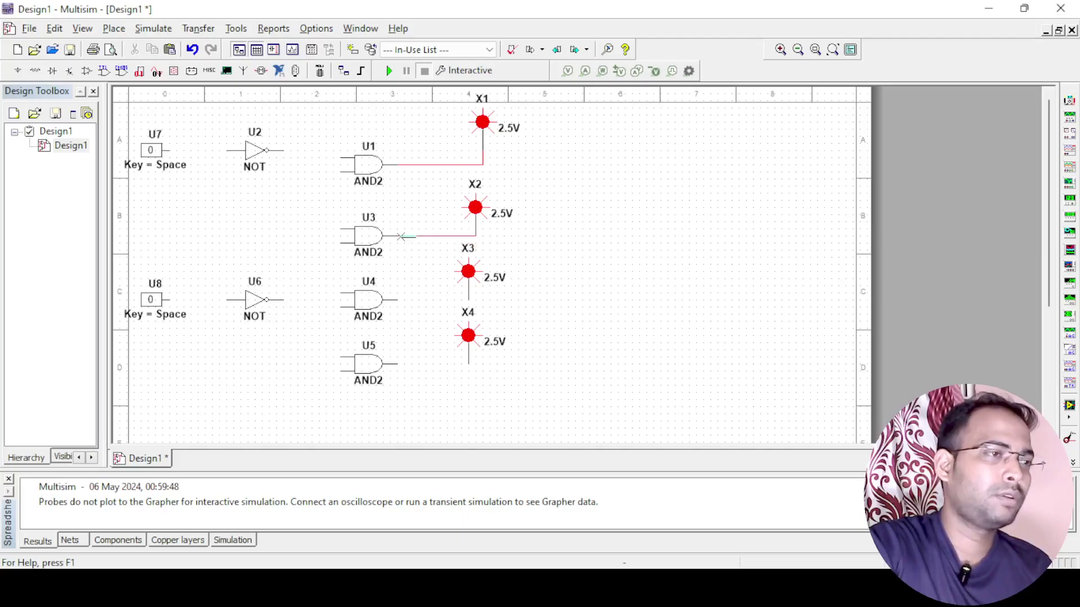
click(469, 297)
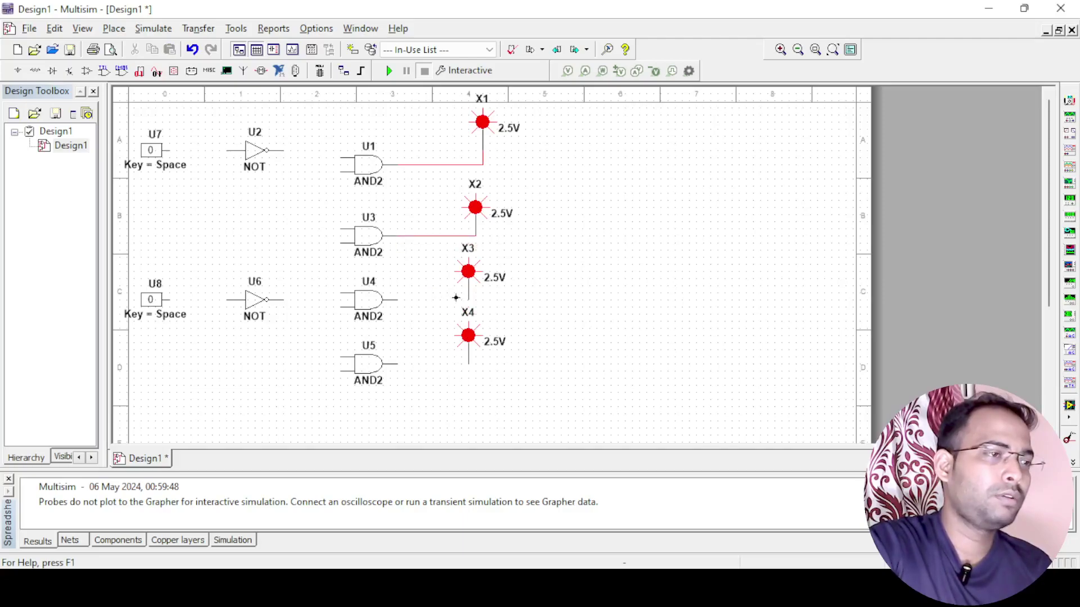
click(393, 302)
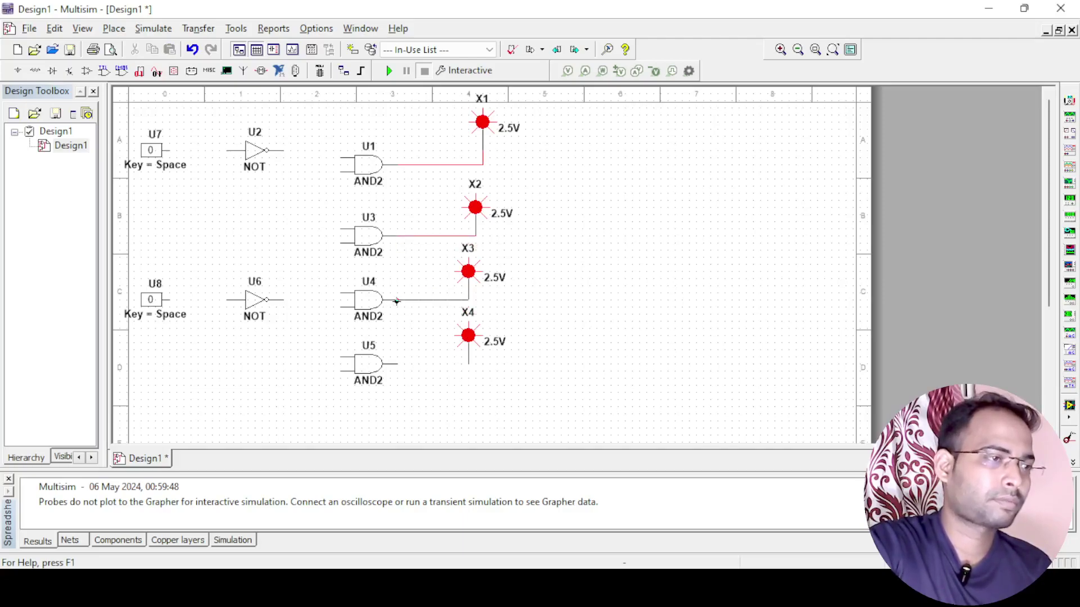
click(469, 364)
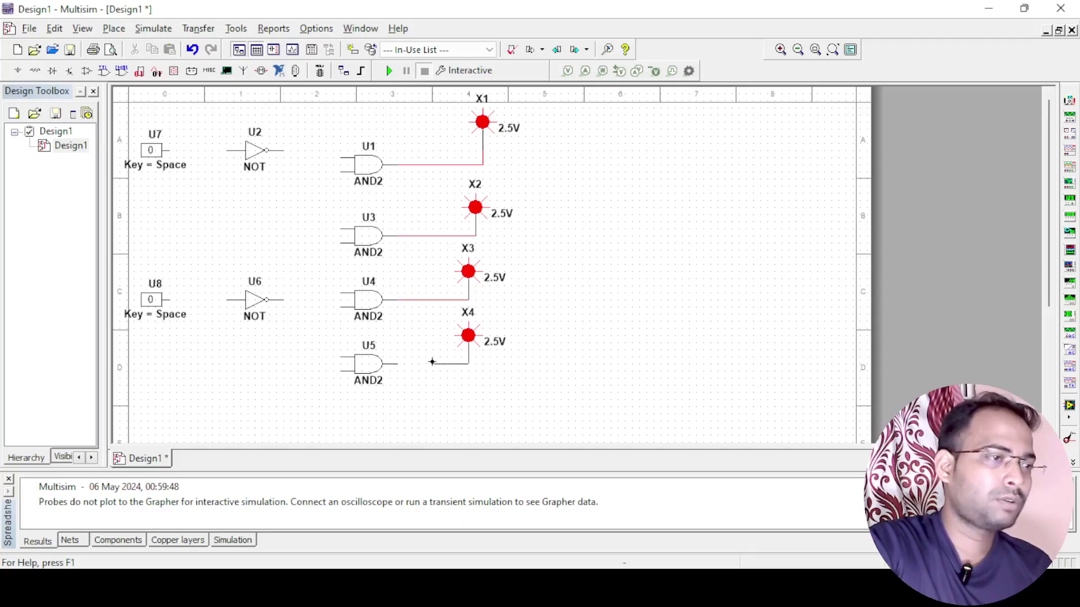
click(401, 364)
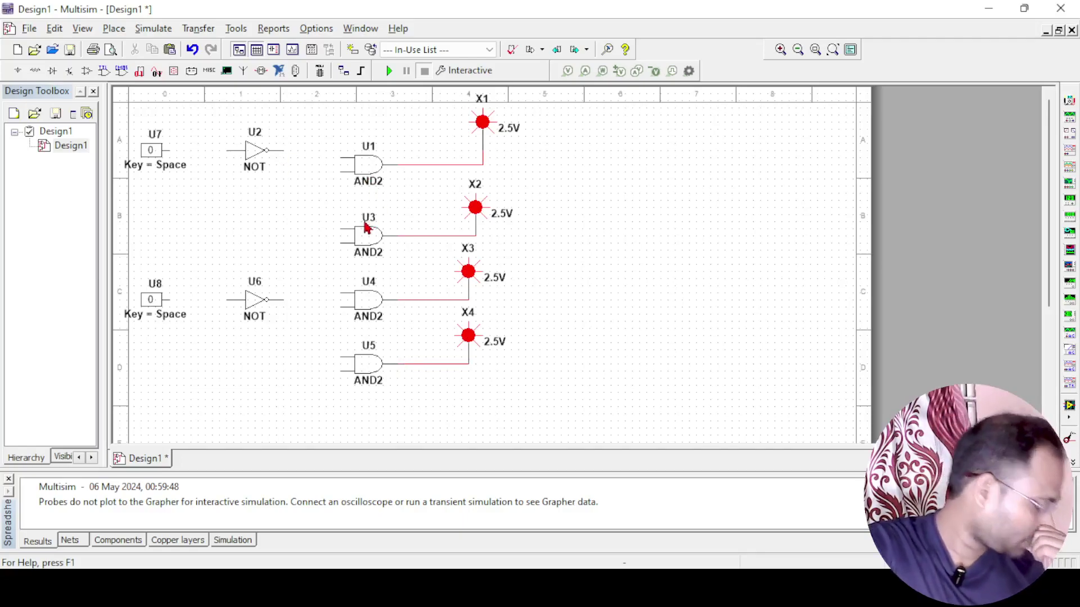
key(alt+Tab)
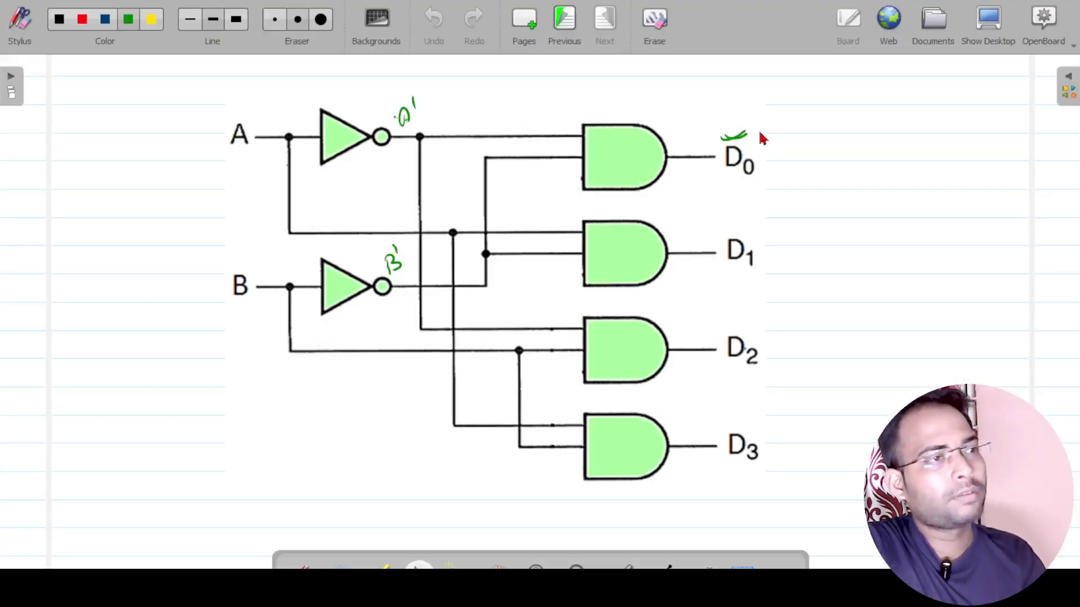
click(571, 28)
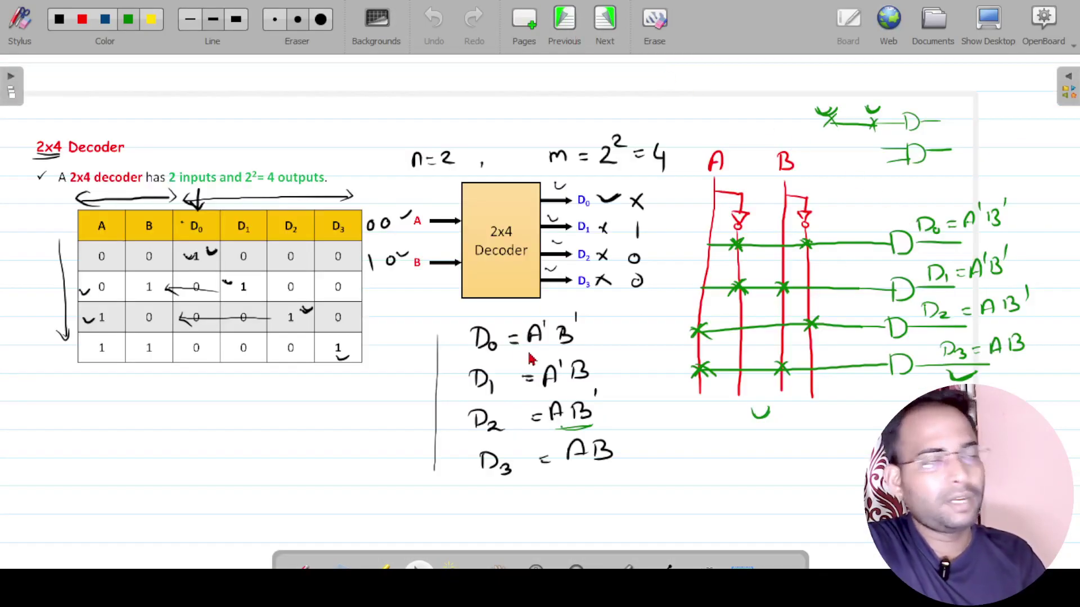
key(alt+Tab)
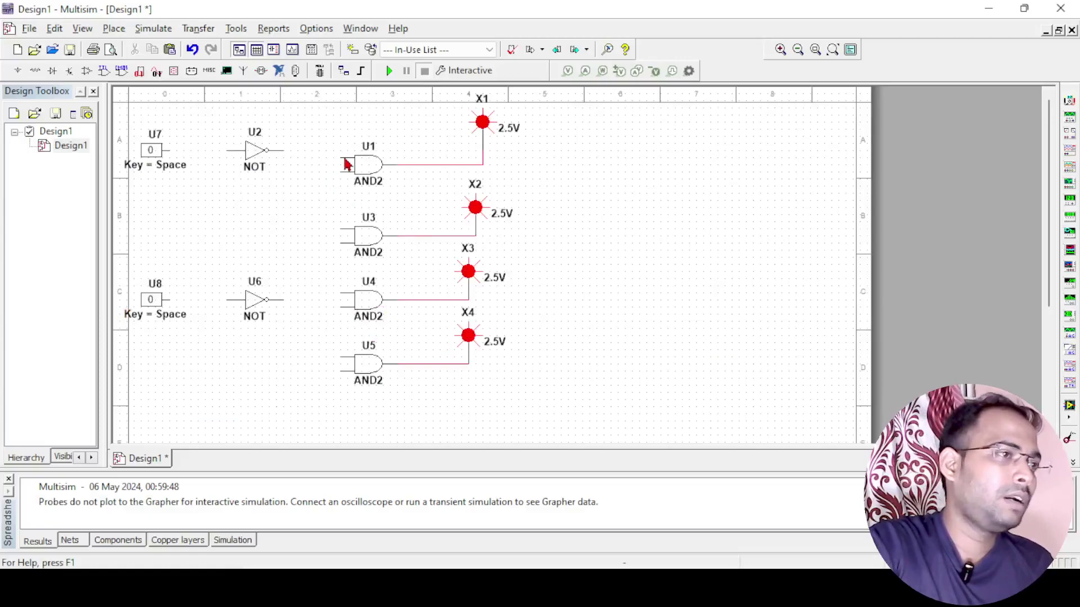
Step: Wire U7 through NOT U2 and U8 through NOT U6 into AND gate U1's inputs
click(283, 152)
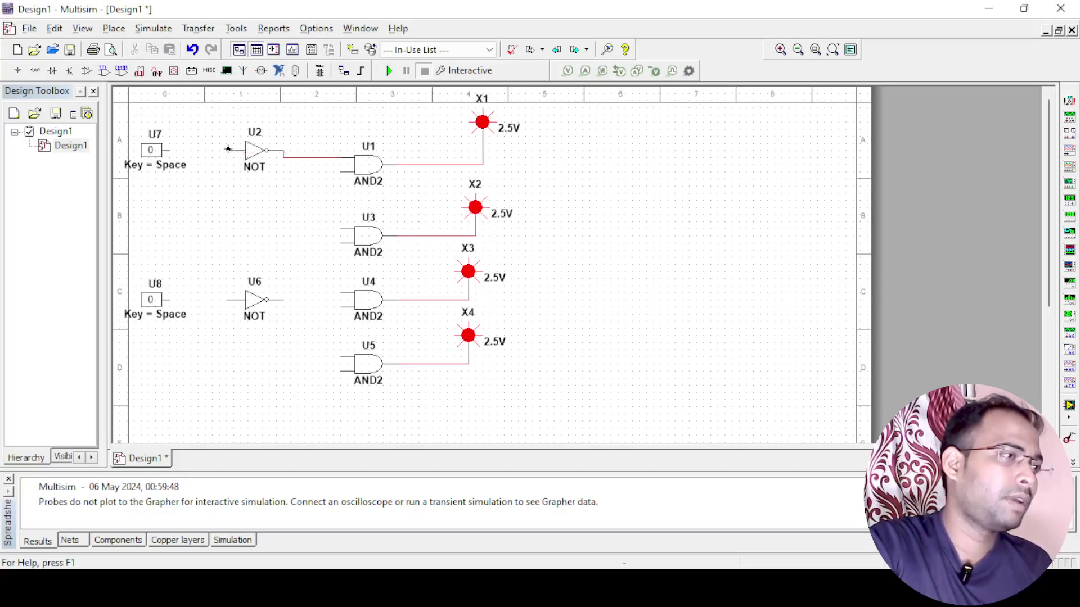
click(169, 150)
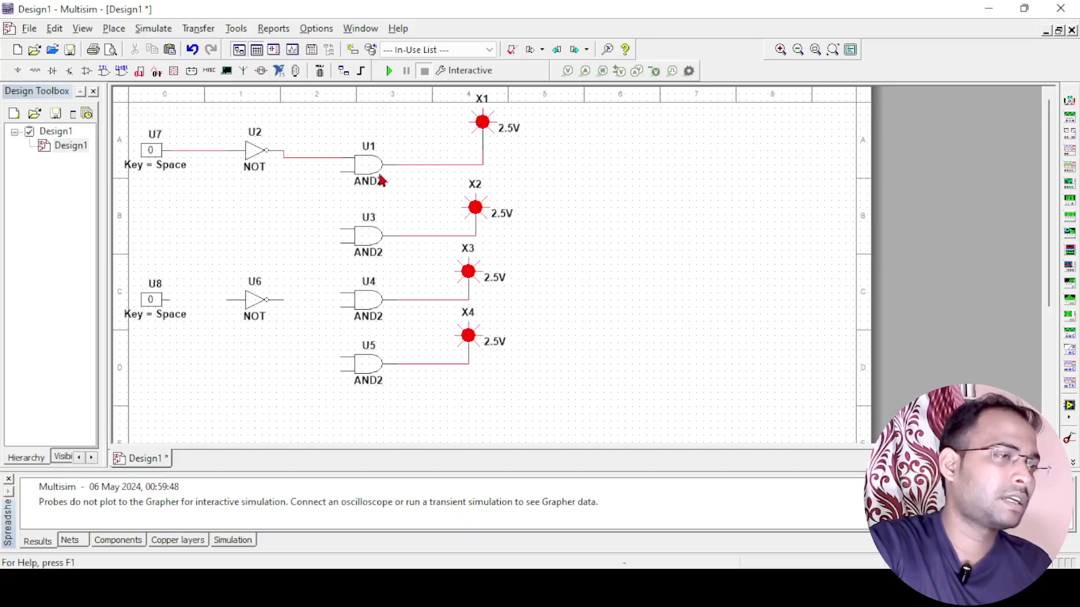
click(342, 170)
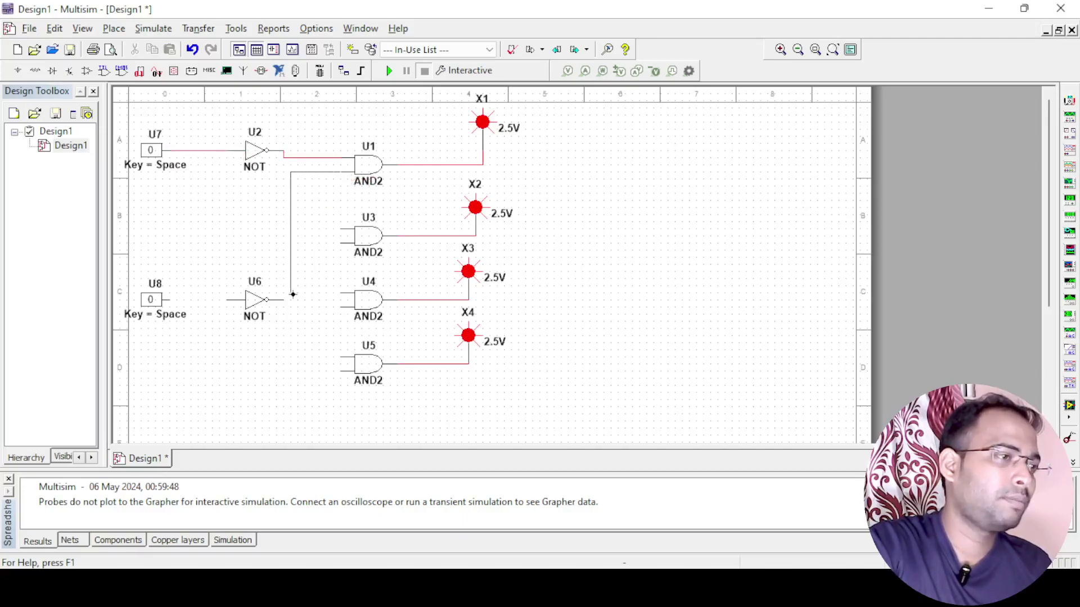
click(284, 300)
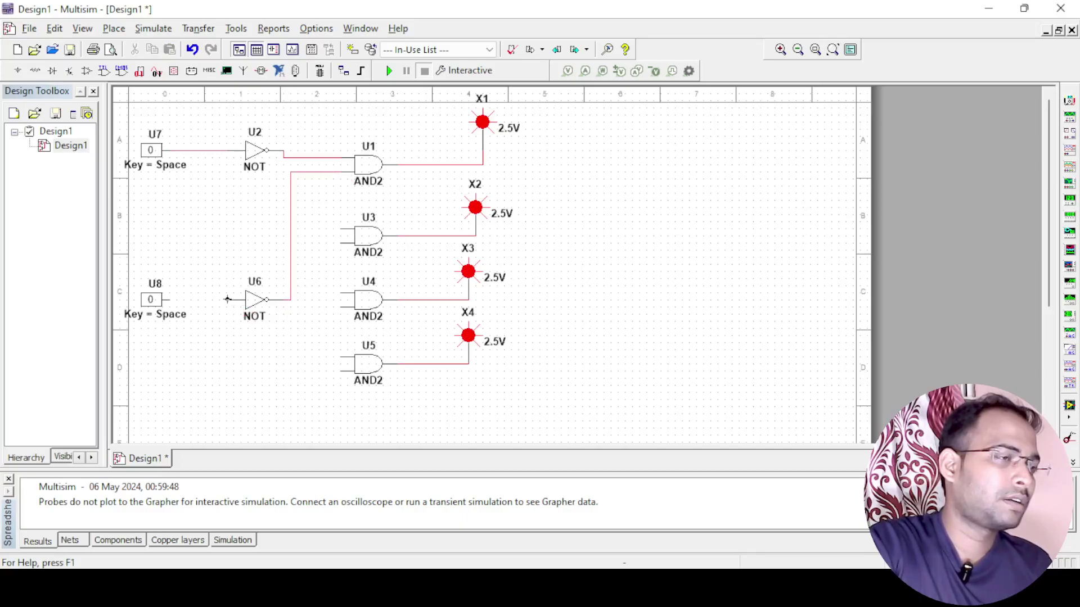
click(167, 301)
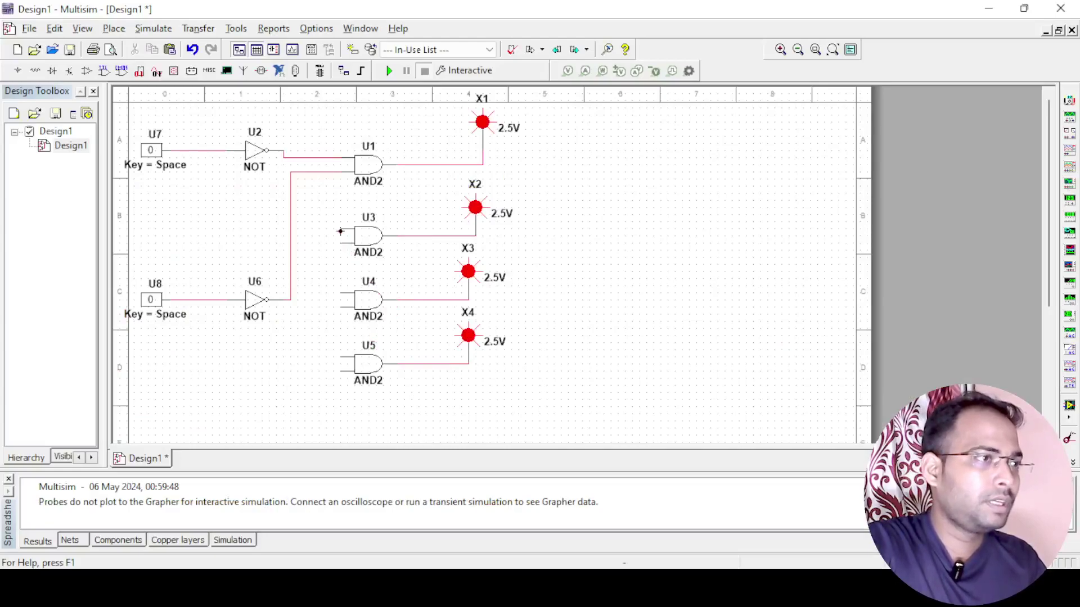
Step: Connect U3's inputs to the inverted U7 line and the raw U8 line
click(309, 159)
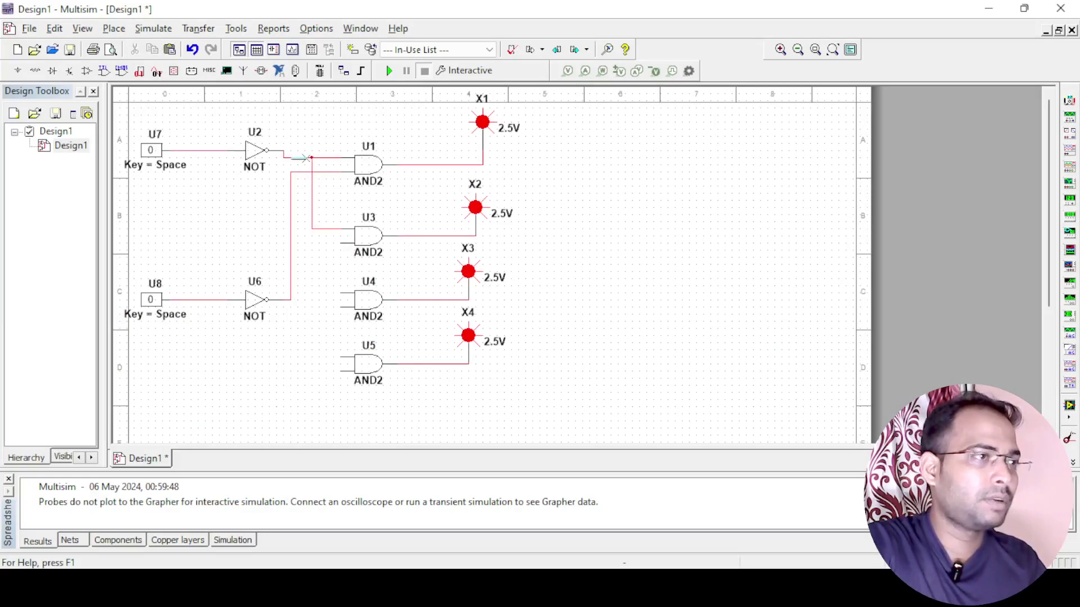
click(339, 243)
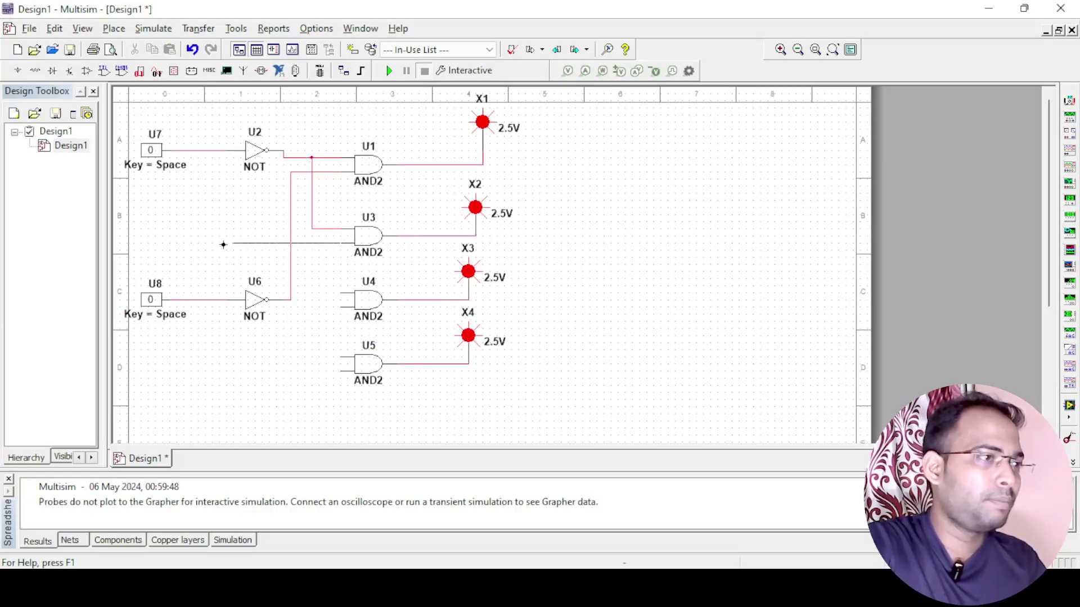
click(197, 300)
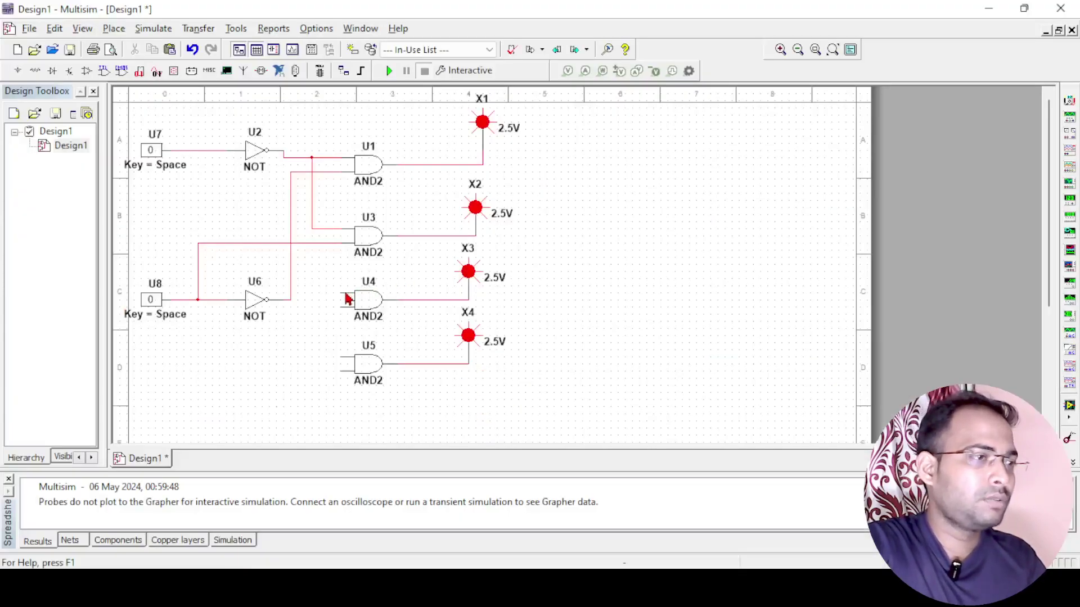
Step: Wire U4's inputs to U7's output and NOT gate U6's output
click(340, 291)
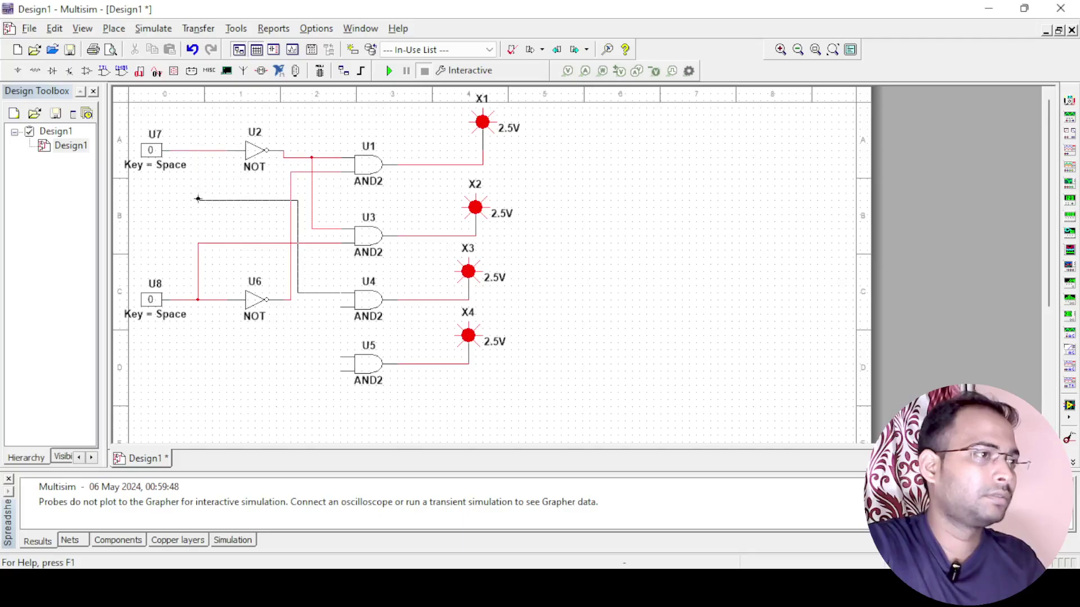
click(195, 152)
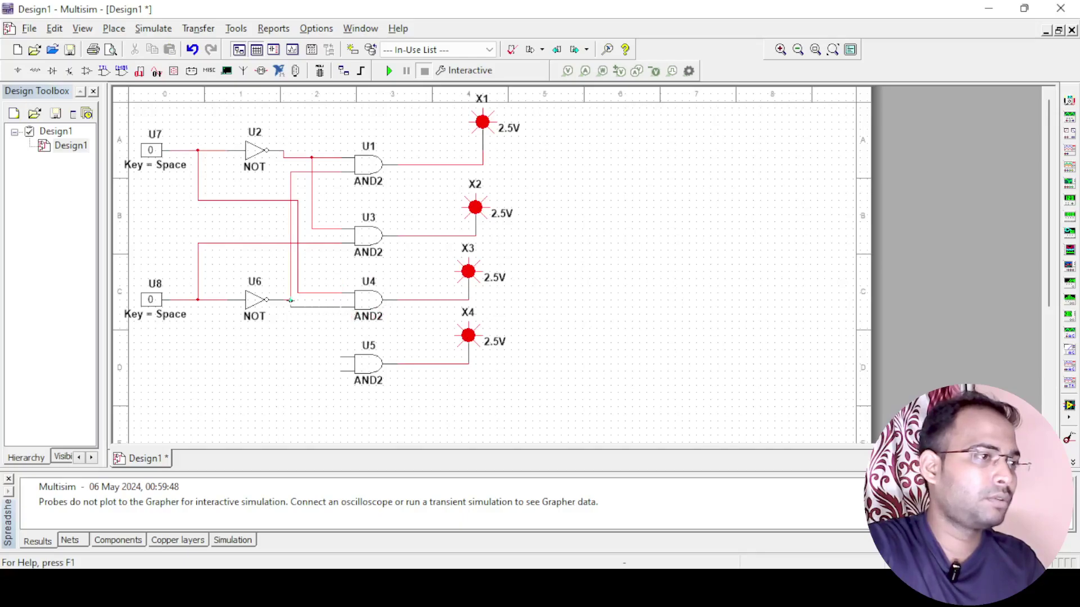
click(290, 301)
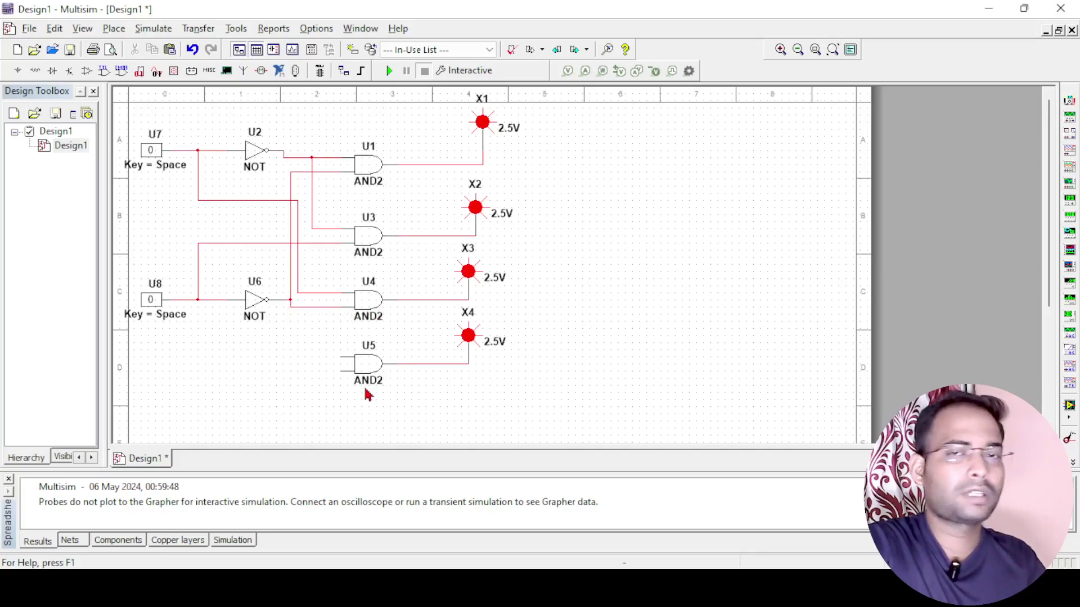
key(alt+Tab)
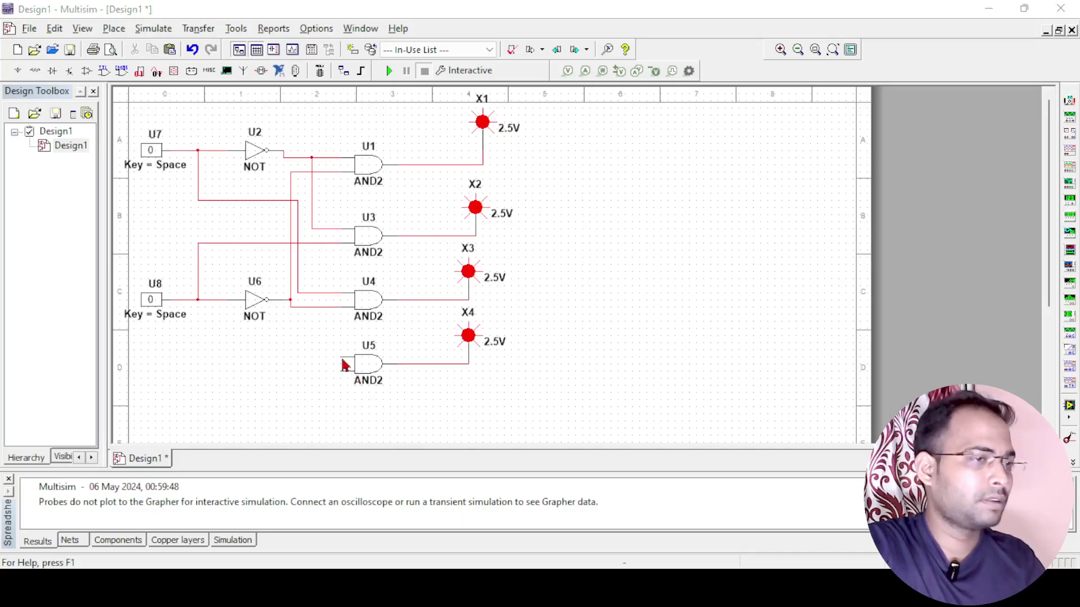
key(alt+Tab)
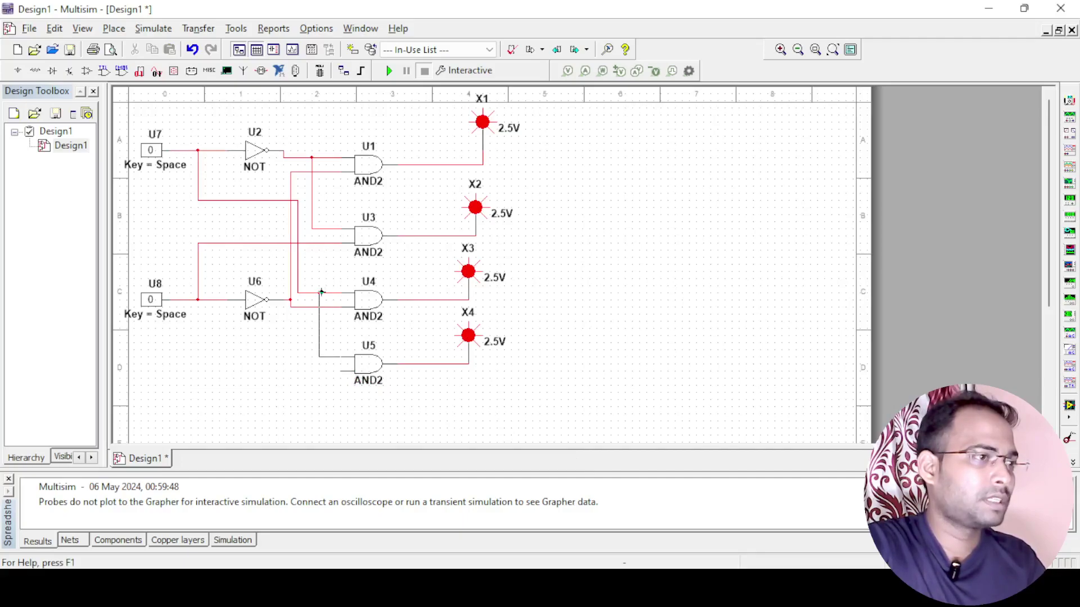
Step: Connect U5's inputs directly to the U7 and U8 lines
click(342, 356)
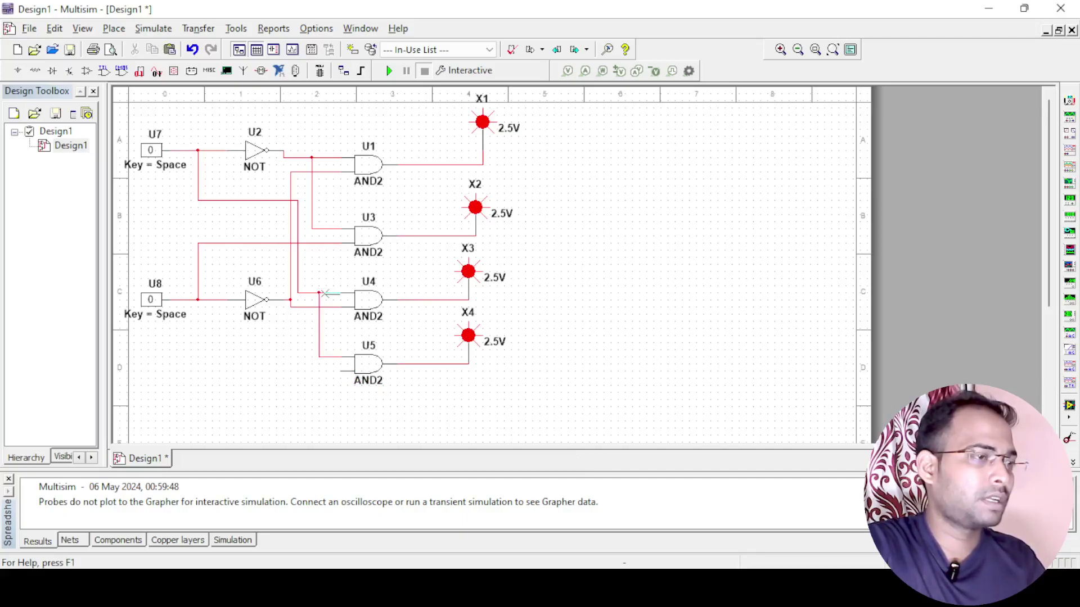
click(342, 371)
click(198, 300)
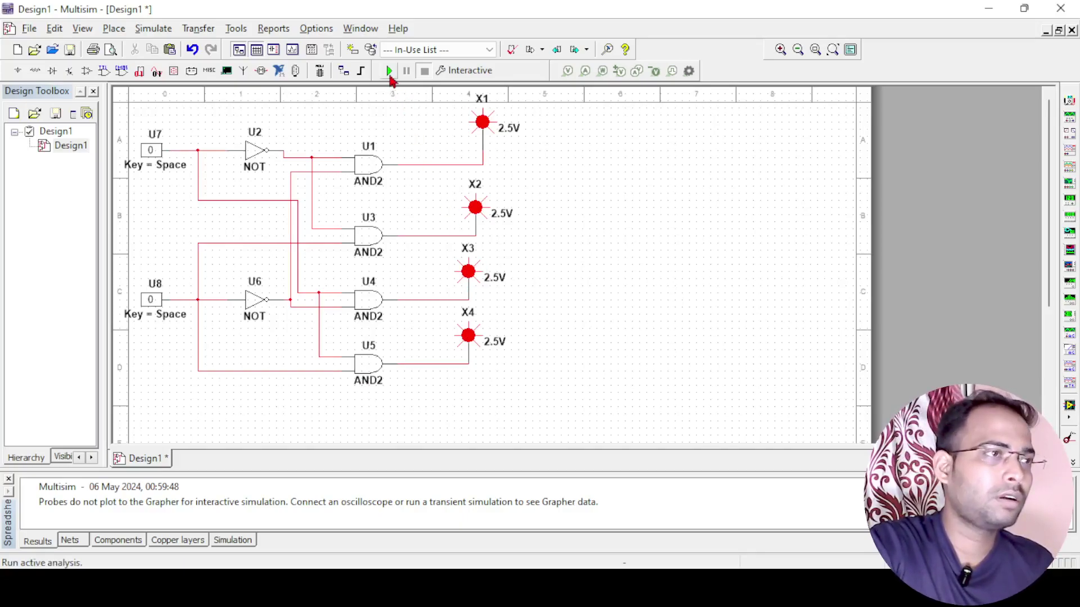
Step: Run the simulation and toggle U7 and U8 through 10, 11 and 01, checking the lit probe
click(389, 71)
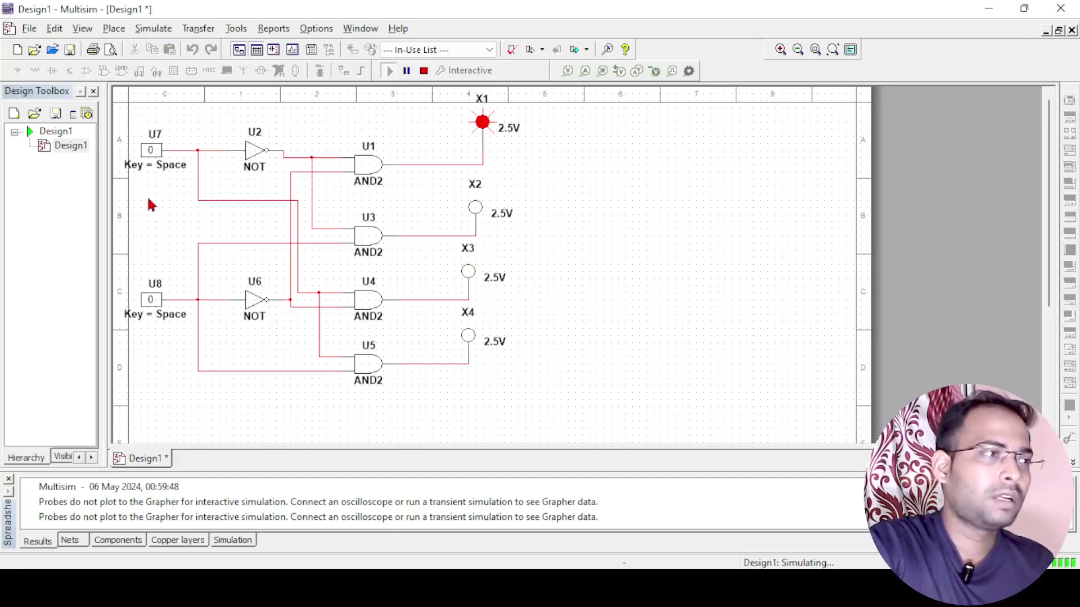
click(153, 160)
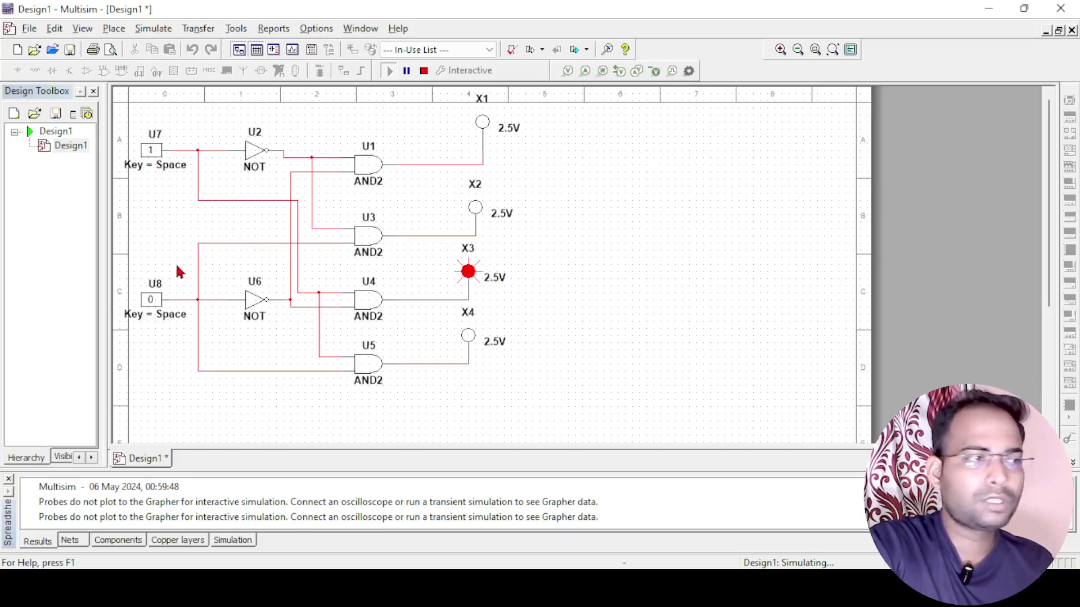
click(151, 302)
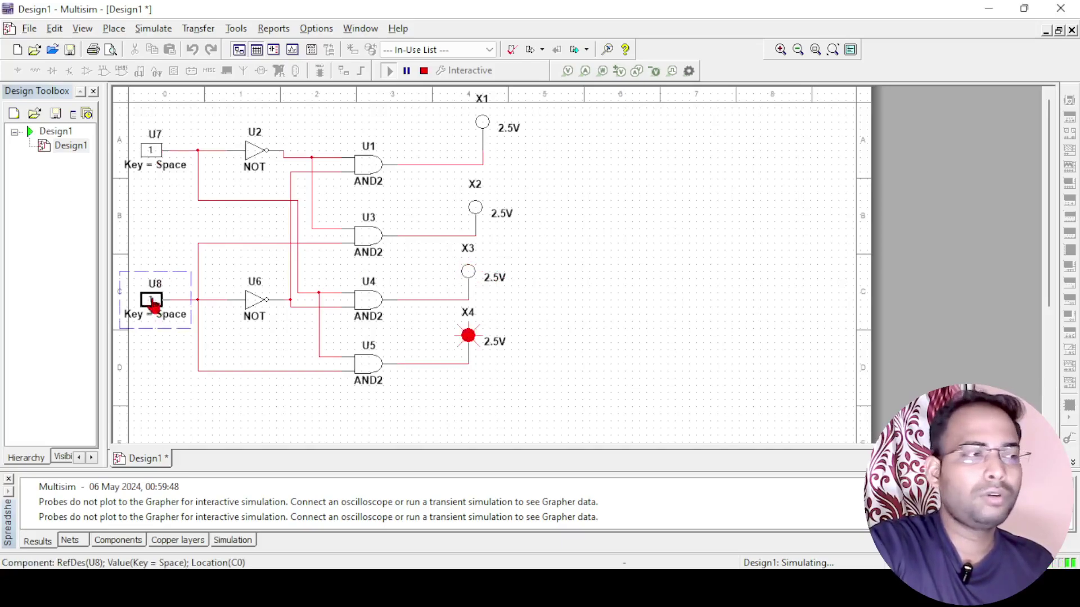
click(151, 151)
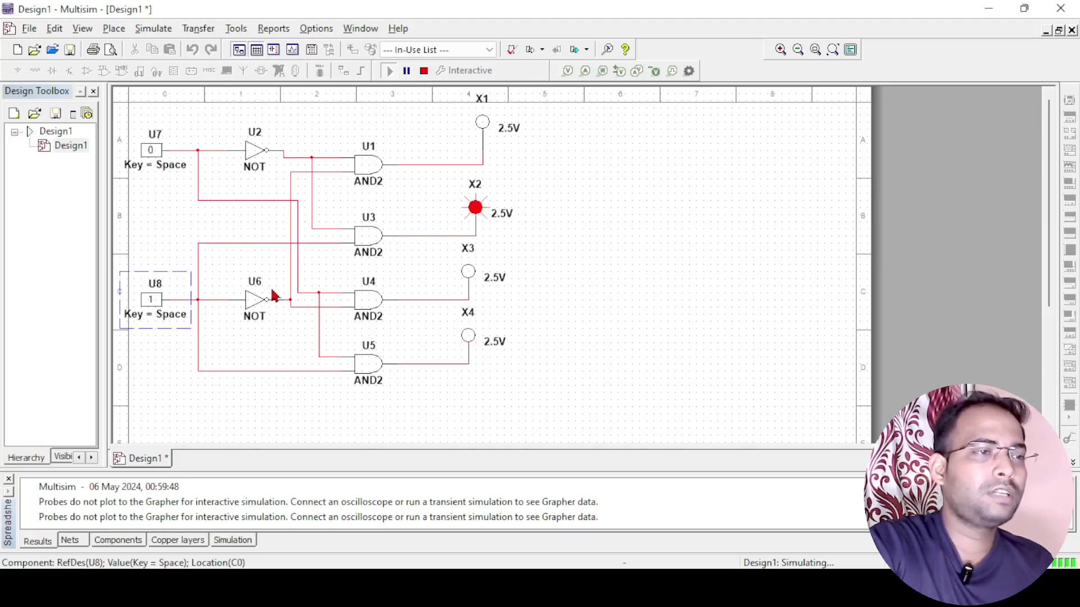